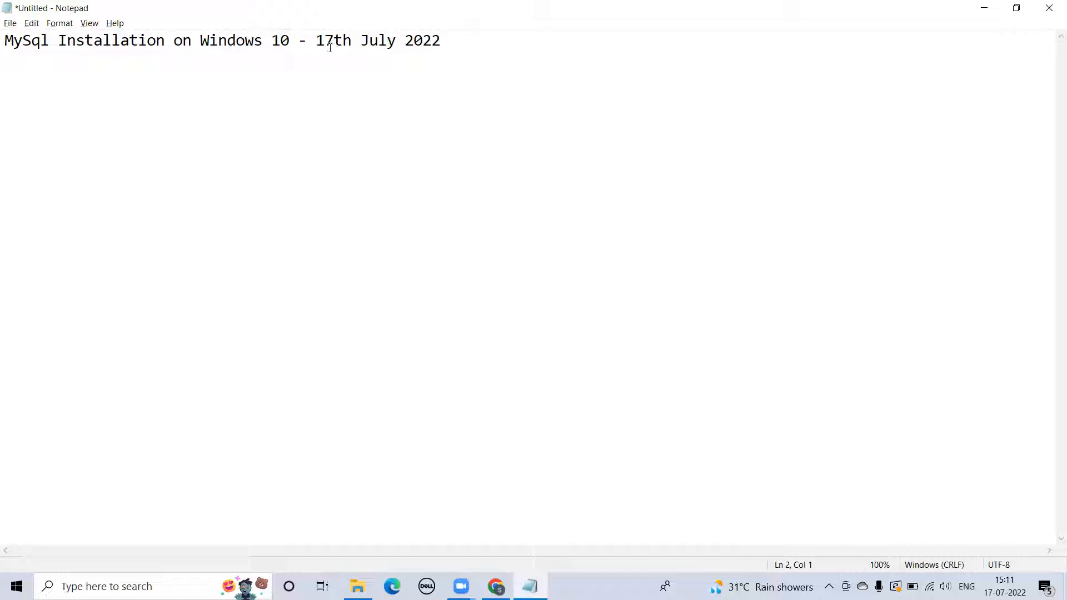
# - Select and then deselect the date part of the note's title line
pyautogui.click(317, 42)
pyautogui.click(451, 43)
pyautogui.moveTo(324, 41); pyautogui.dragTo(466, 40)
pyautogui.click(465, 40)
# - In the incognito Chrome window, go to google.com and search for 'mysql download'
pyautogui.click(496, 586)
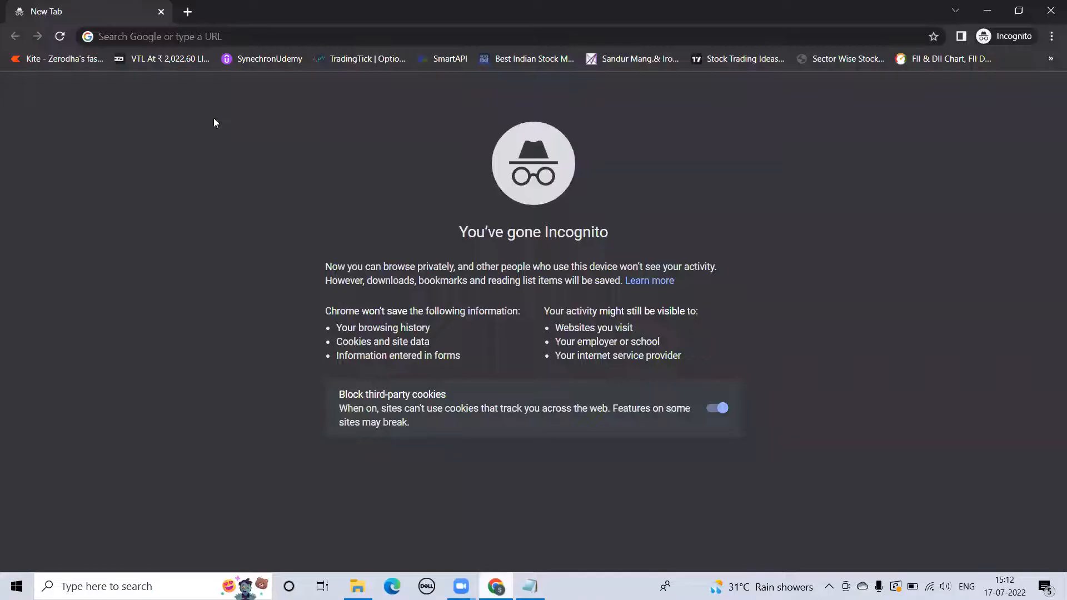
pyautogui.click(198, 38)
pyautogui.write('go')
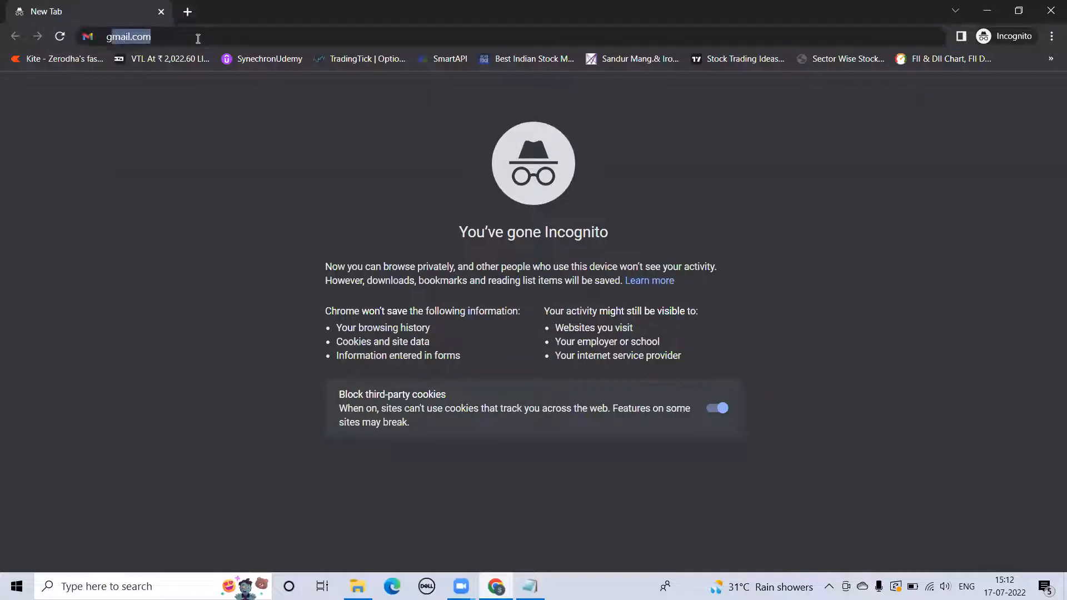
pyautogui.write('ogle.com')
pyautogui.press('Return')
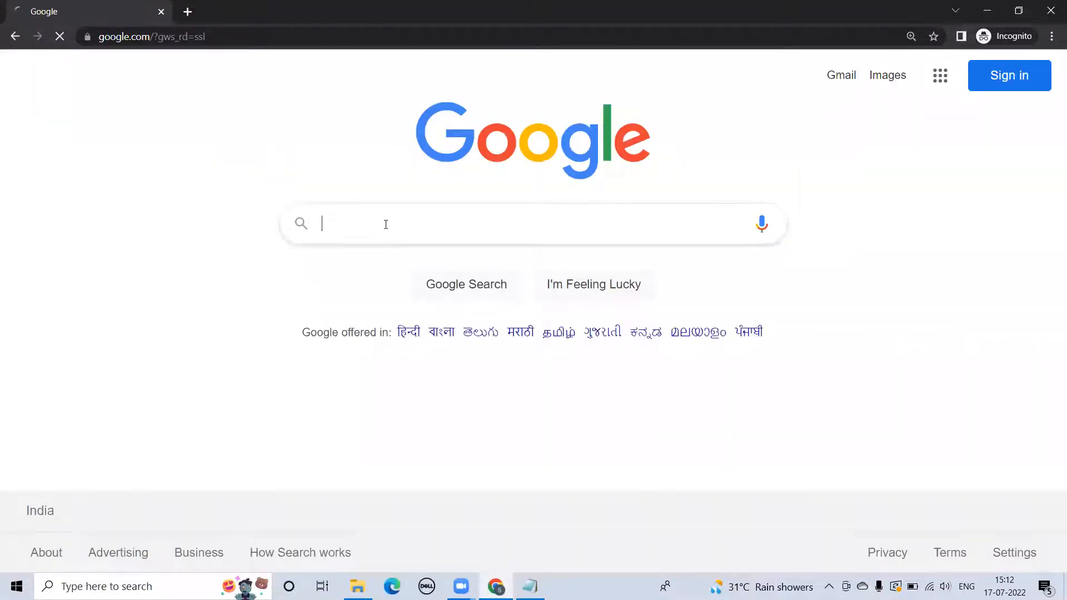
pyautogui.click(385, 225)
pyautogui.write('myaql')
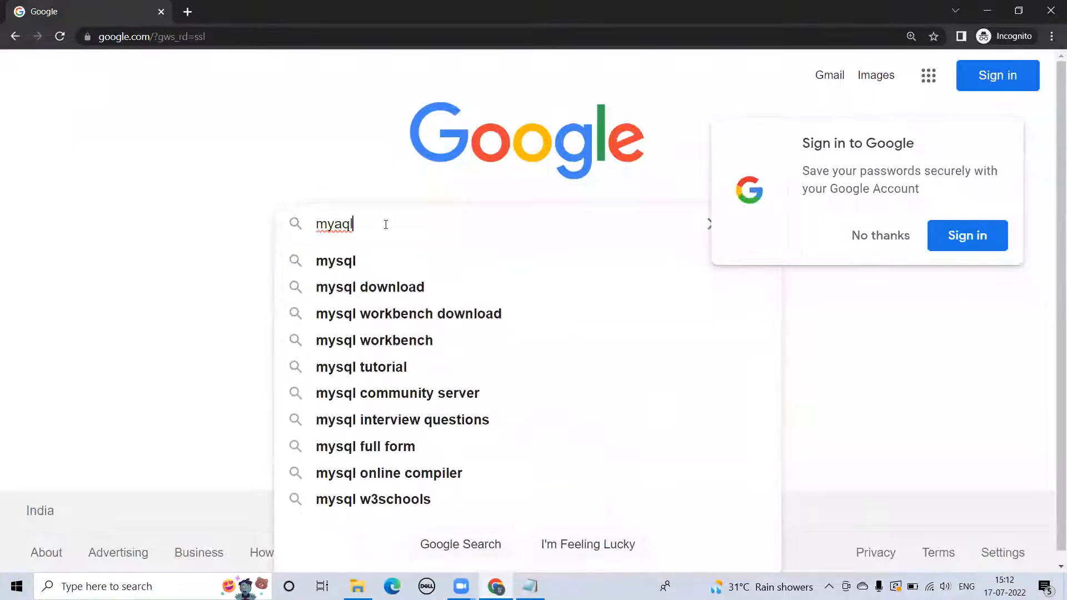
pyautogui.click(388, 287)
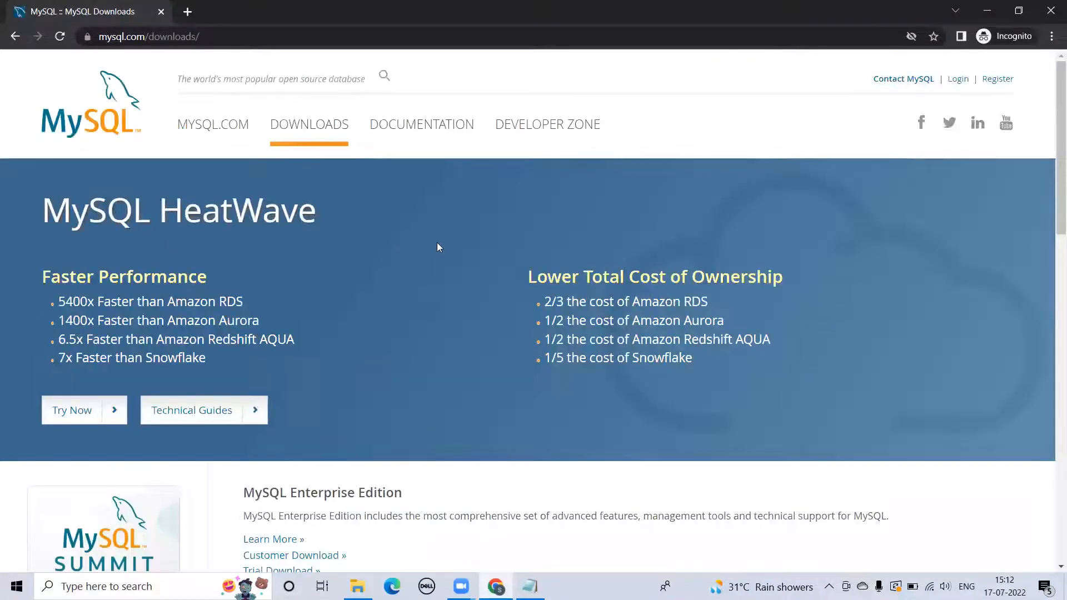
# - Download the 439.6M MySQL Installer for Windows via MySQL Community (GPL) Downloads, skipping login
pyautogui.scroll(-5, 445, 274)
pyautogui.scroll(-3, 448, 278)
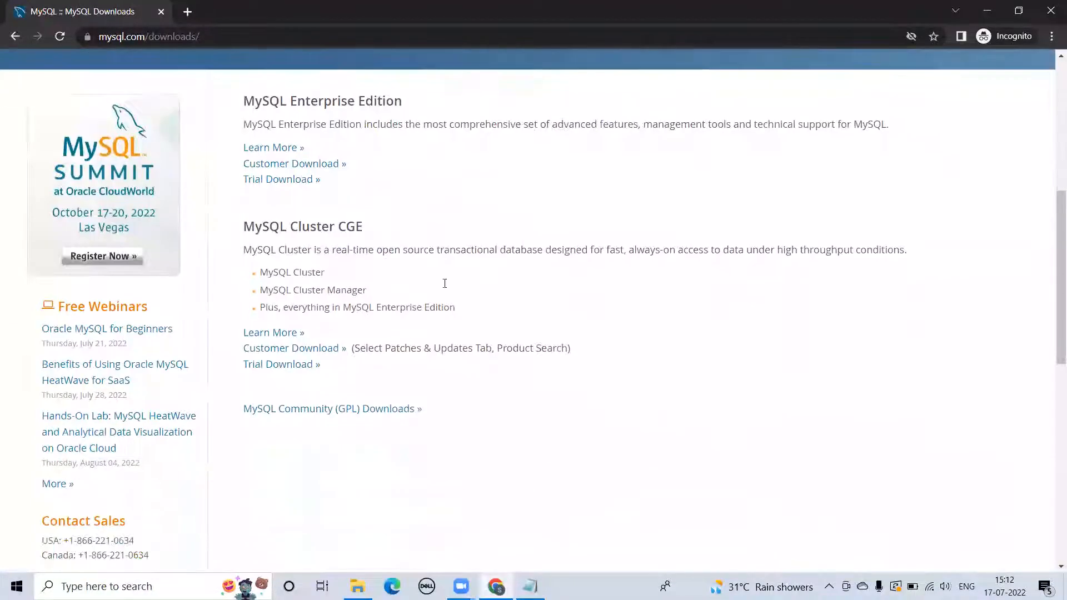
pyautogui.click(293, 384)
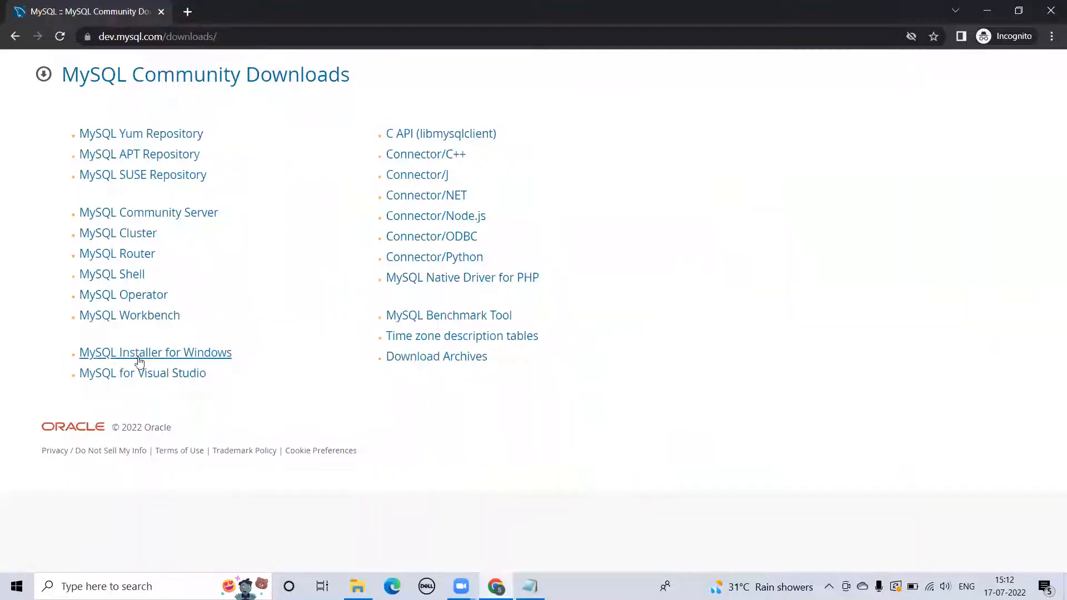
pyautogui.click(169, 355)
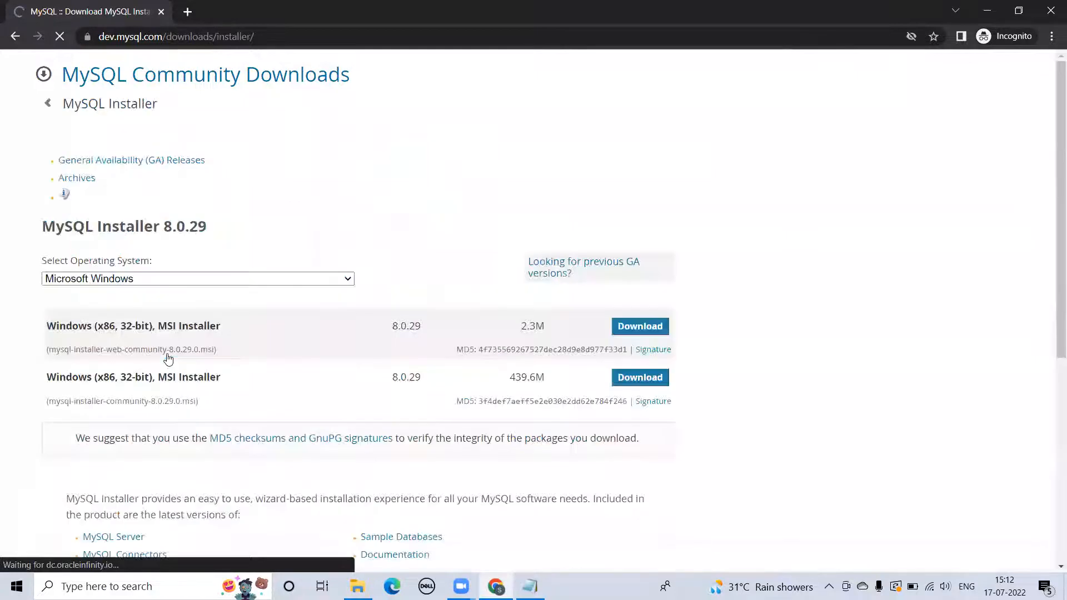
pyautogui.scroll(-1, 289, 242)
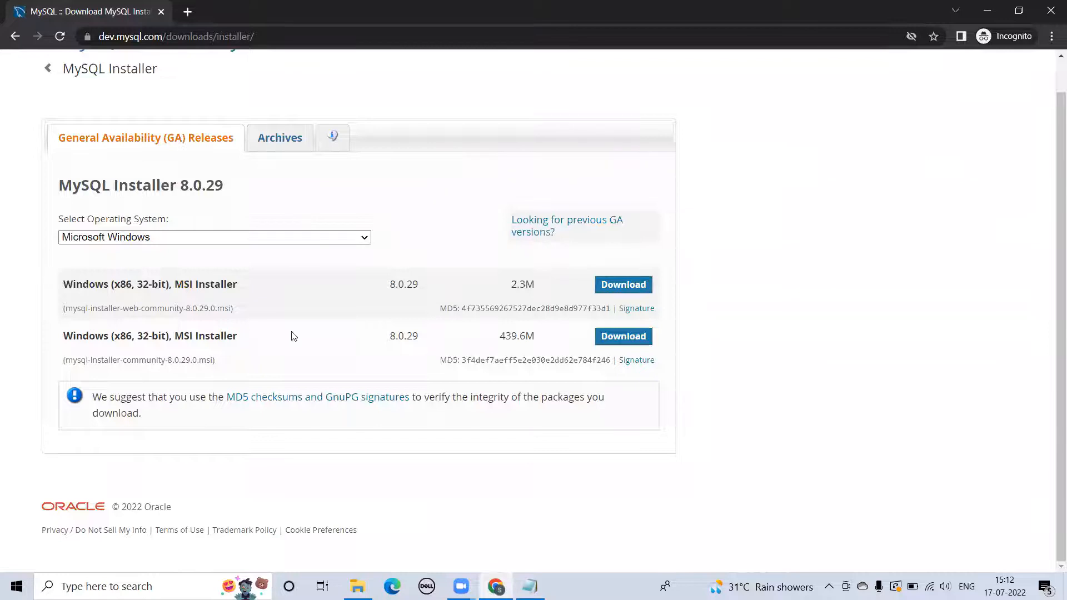
pyautogui.click(626, 339)
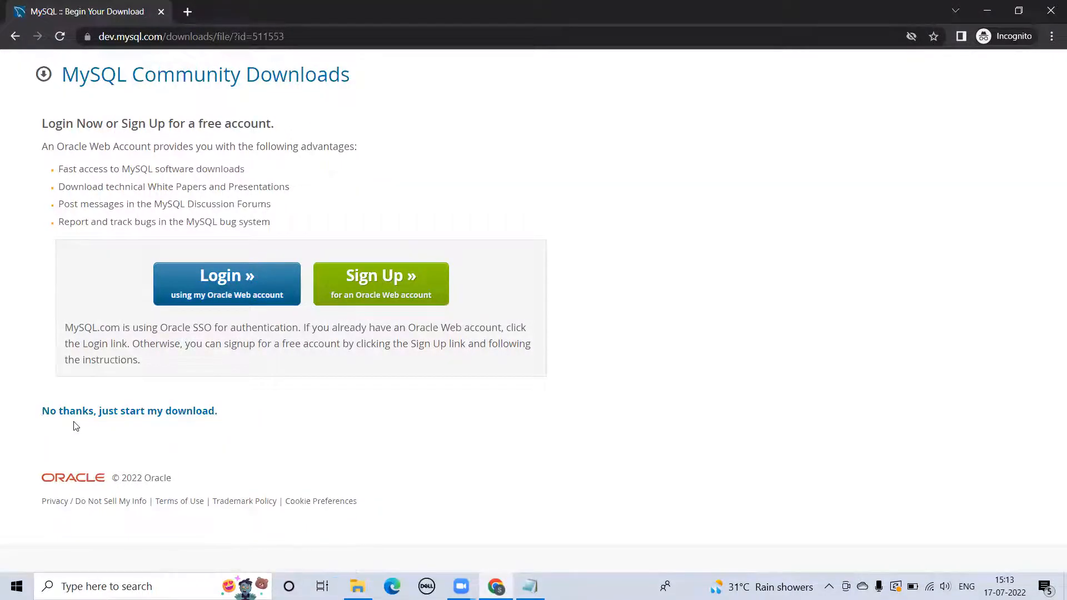
pyautogui.click(130, 411)
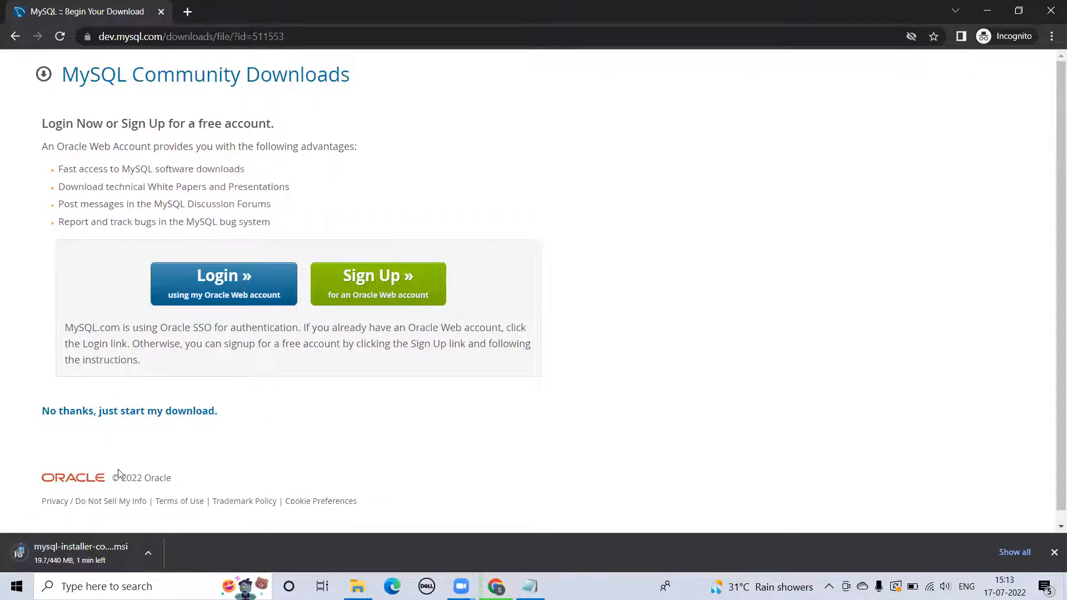
# - Run mysql-installer-community-8.0.29.0 from the Downloads folder and approve the UAC prompt
pyautogui.moveTo(358, 586)
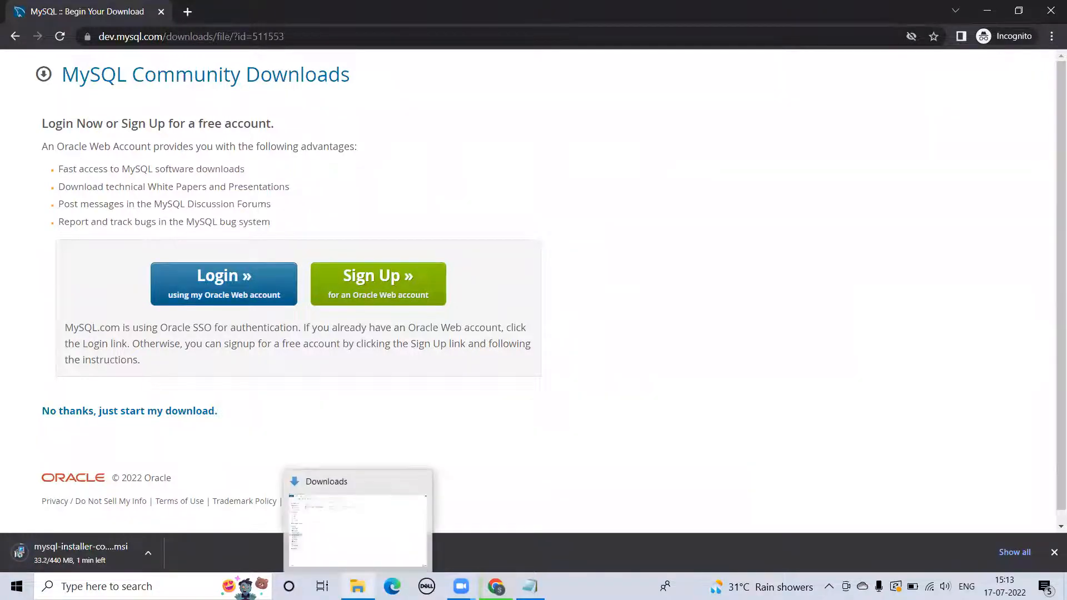
pyautogui.click(358, 553)
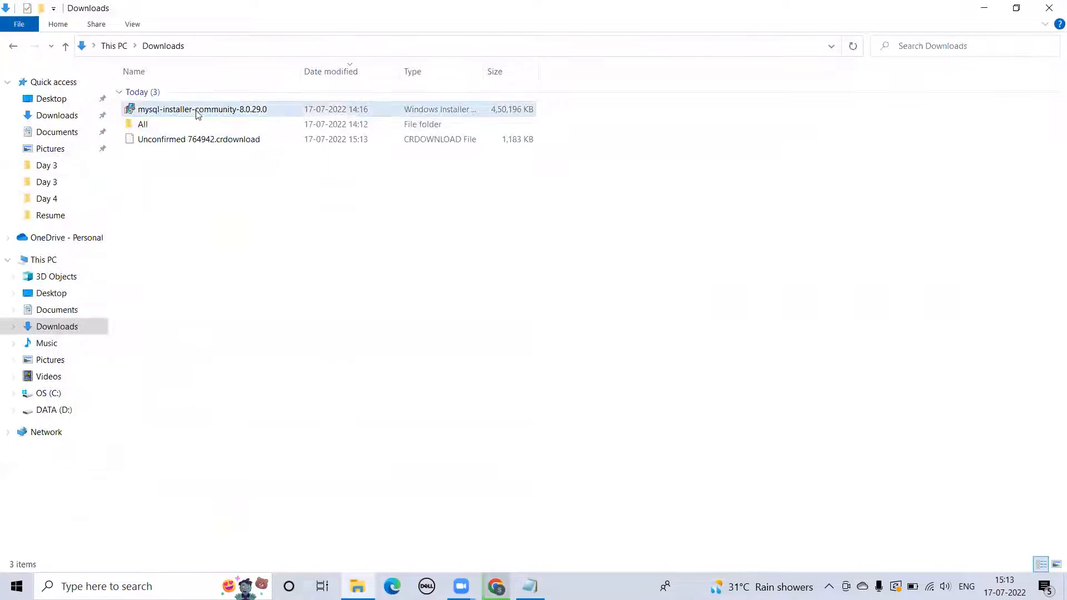
pyautogui.click(172, 110)
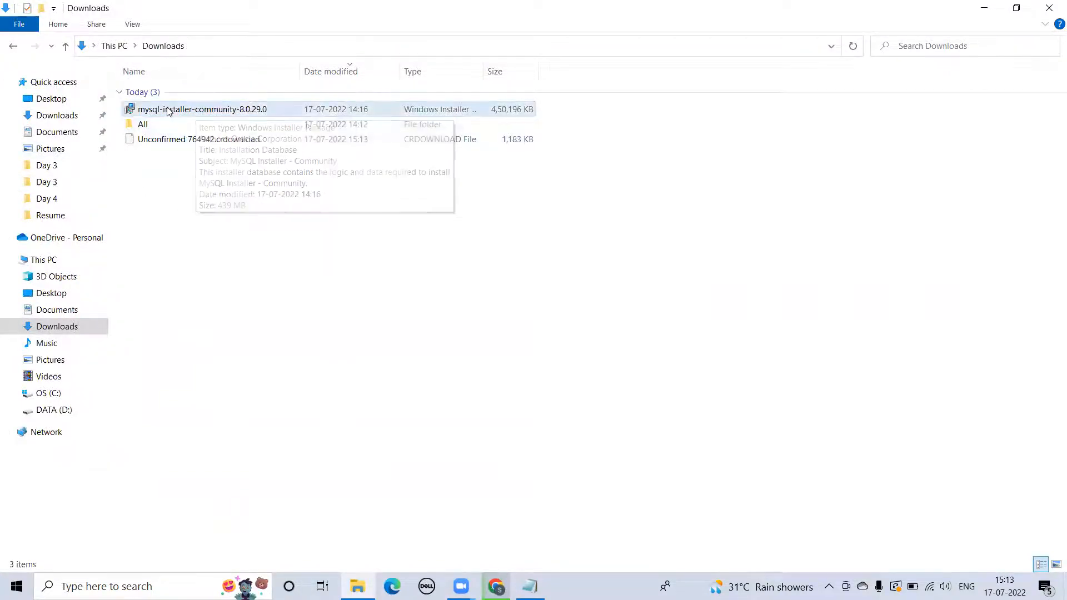
pyautogui.doubleClick(171, 110)
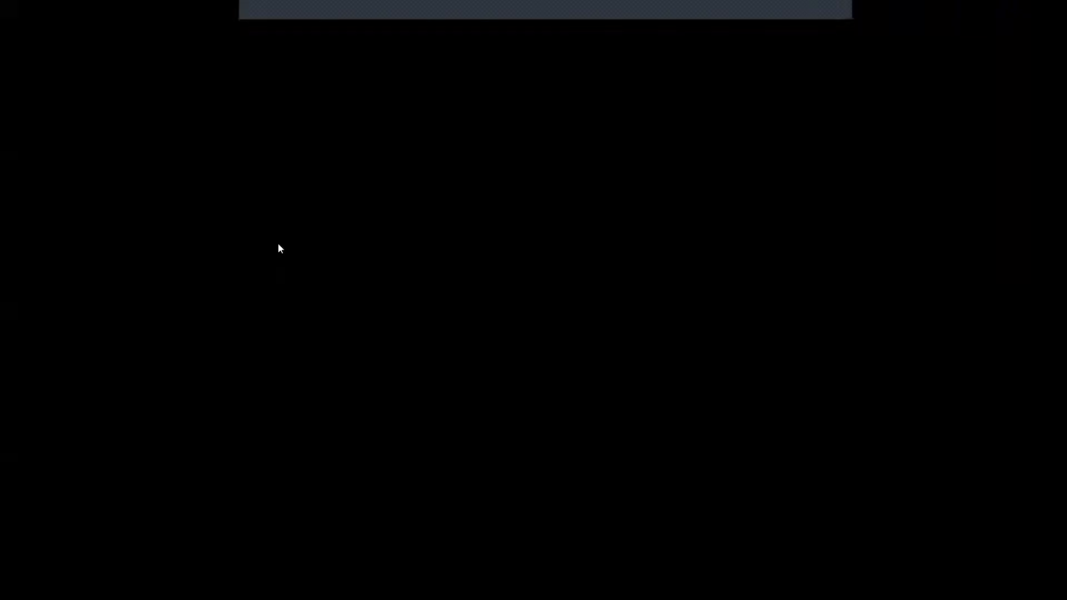
pyautogui.click(439, 390)
# - Choose the Custom setup type and add MySQL Server 8.0.29 - X64 to the install list
pyautogui.click(445, 383)
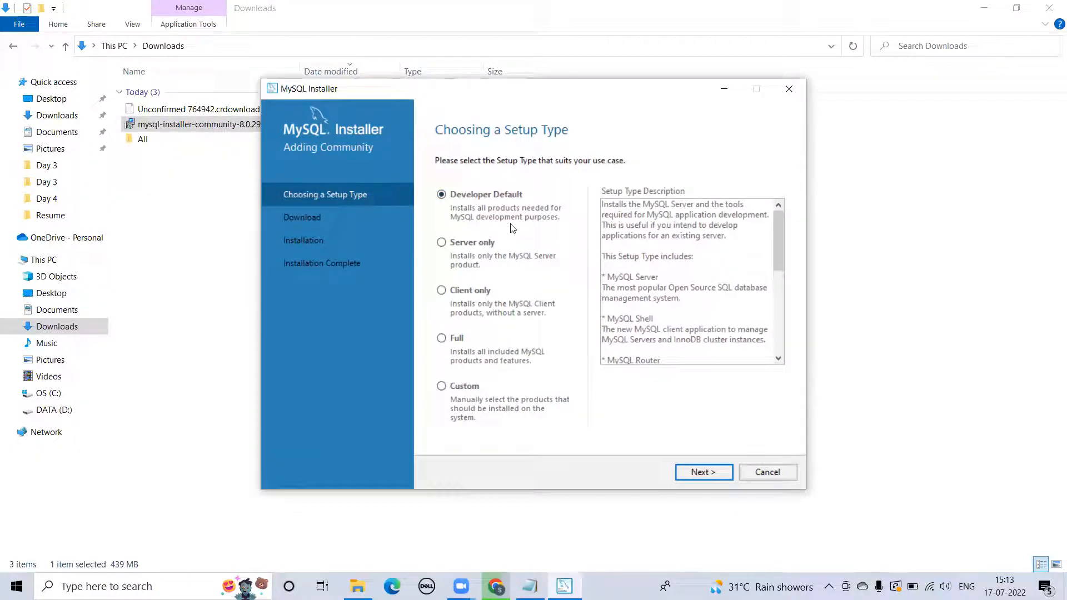
pyautogui.click(441, 387)
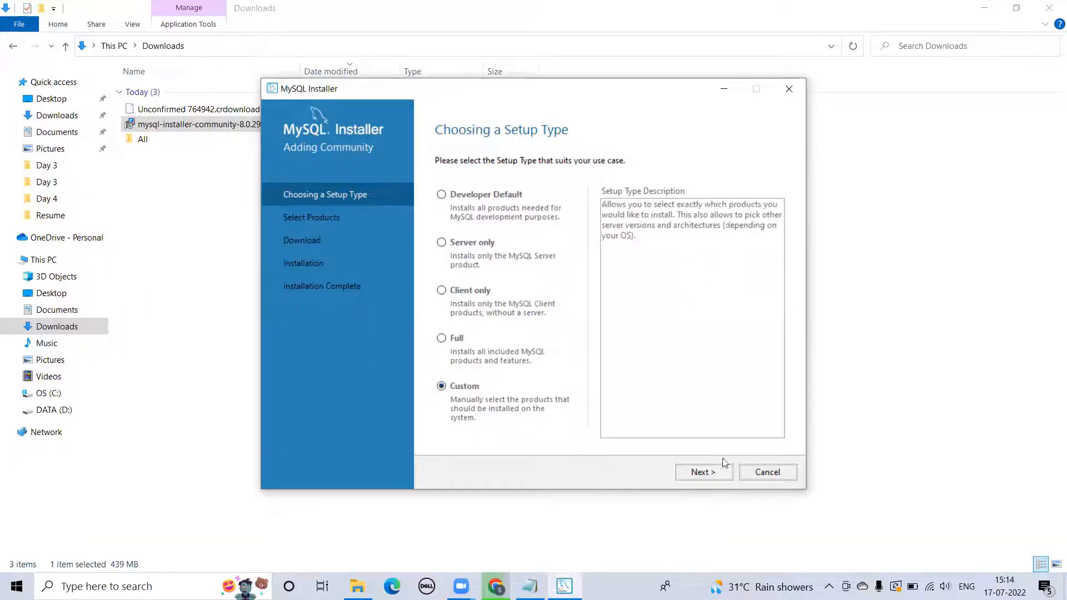
pyautogui.click(704, 474)
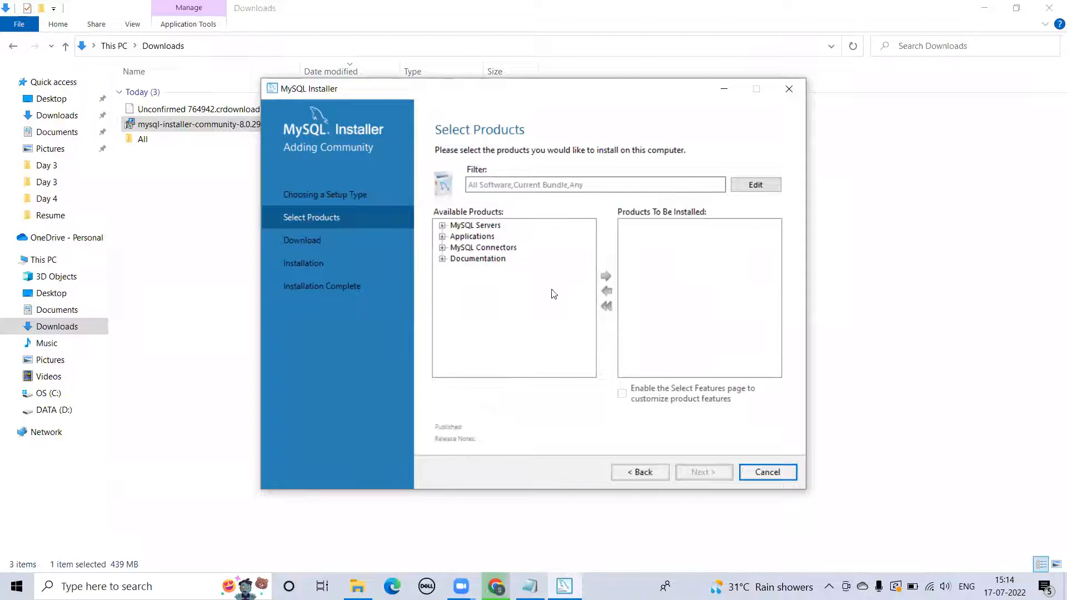
pyautogui.click(441, 225)
pyautogui.click(455, 236)
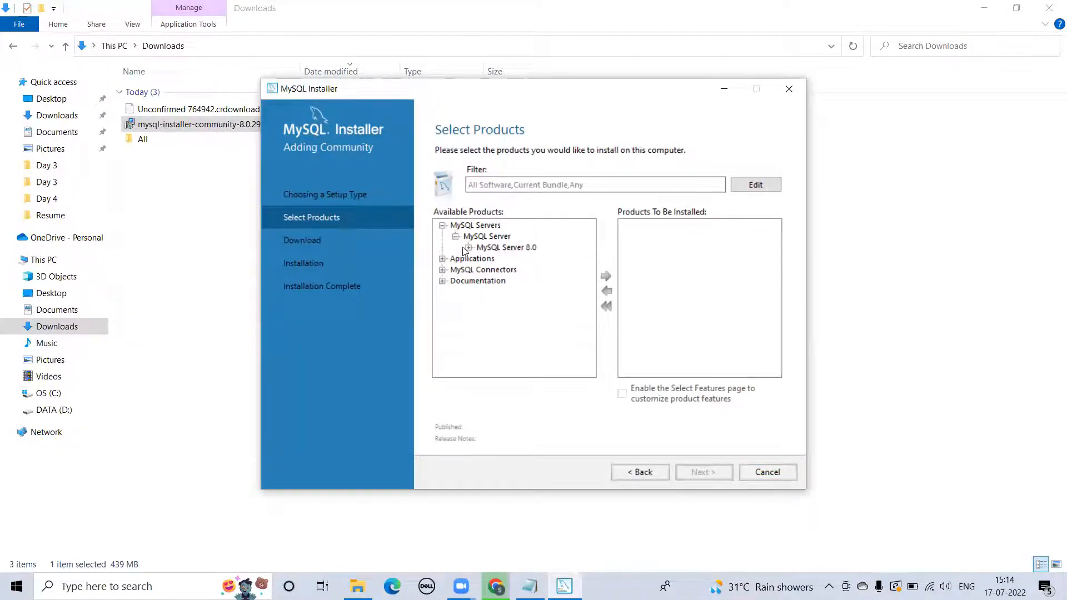
pyautogui.click(469, 247)
pyautogui.click(537, 260)
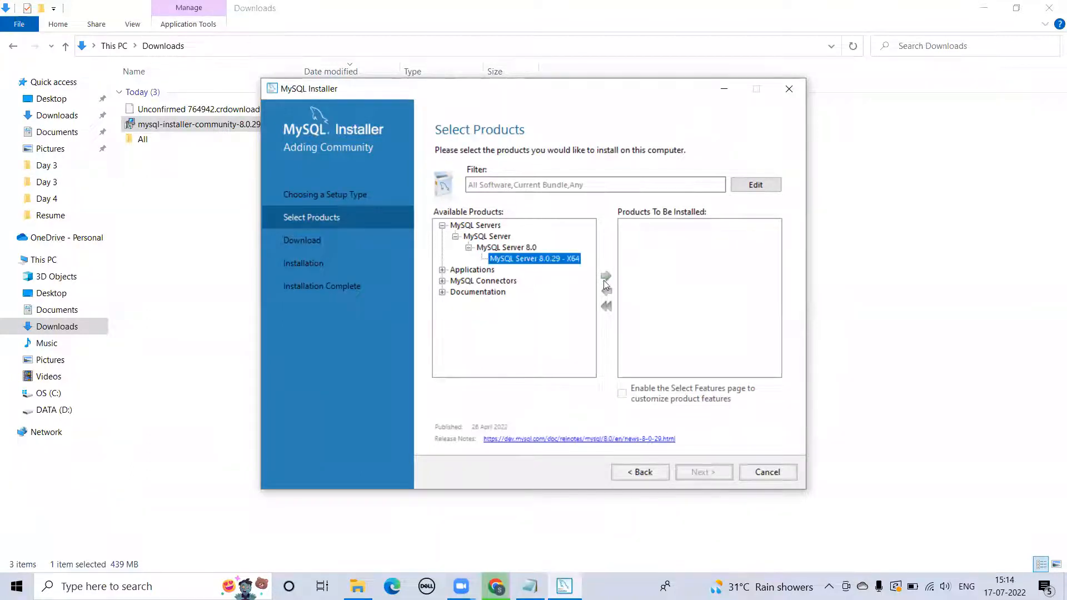
pyautogui.click(606, 276)
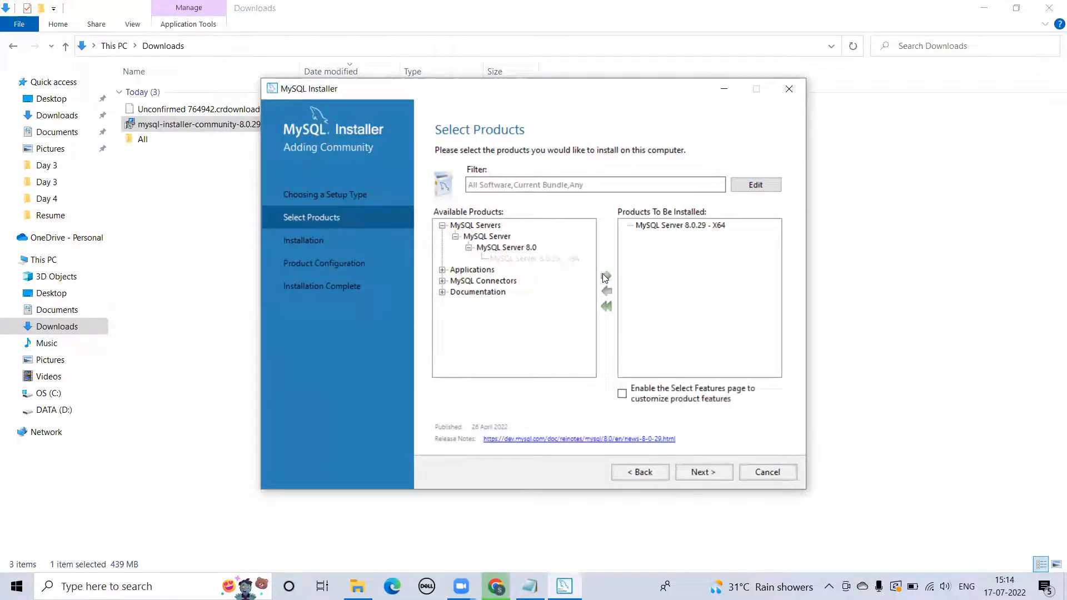
# - Add MySQL Workbench 8.0.29 - X64 to the install list and continue to Installation
pyautogui.click(443, 270)
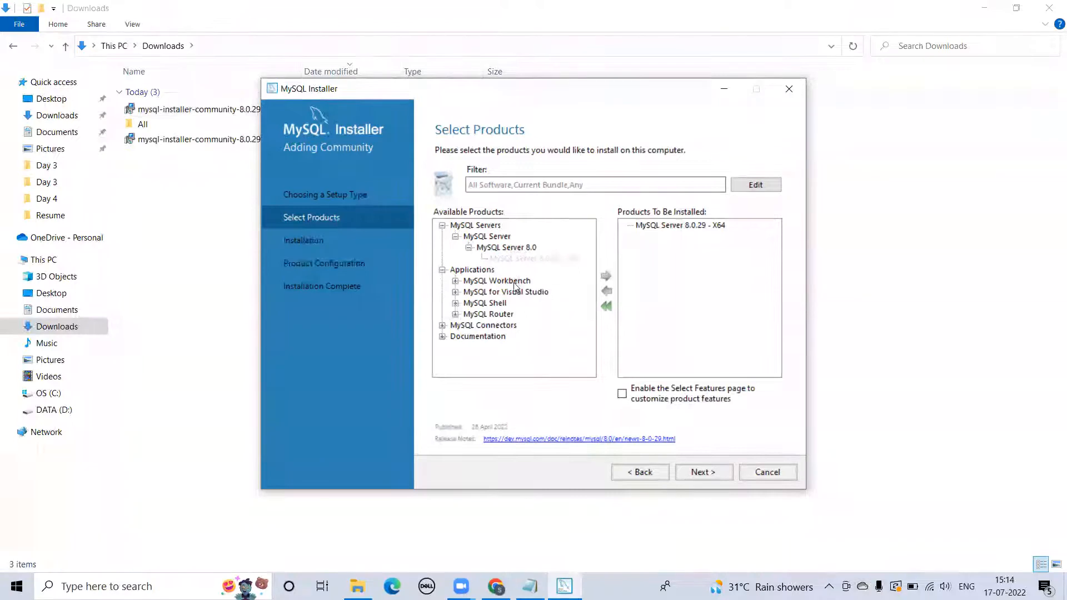
pyautogui.click(456, 282)
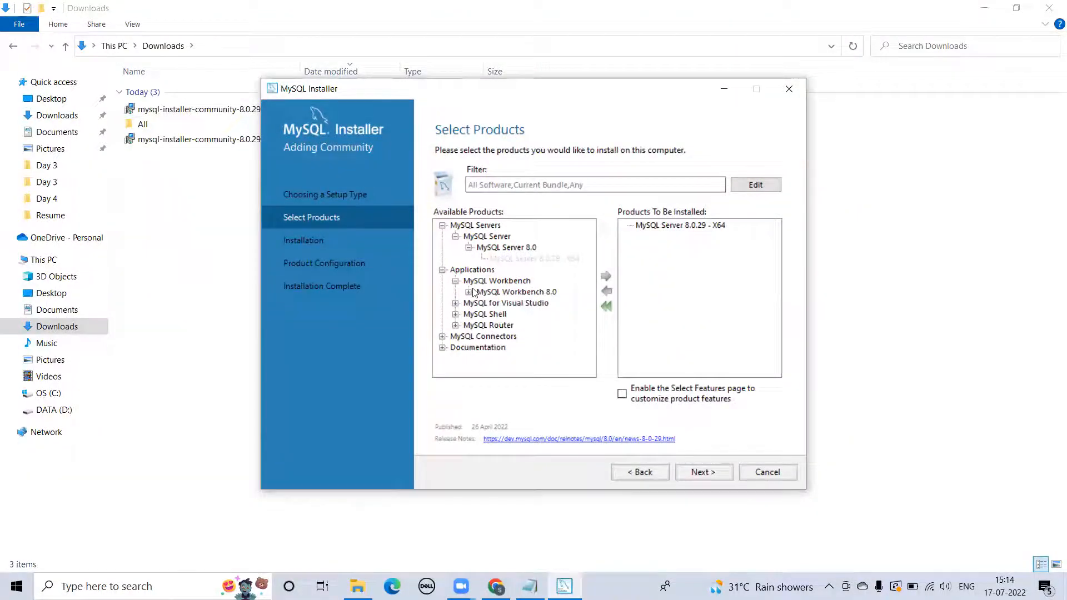
pyautogui.click(470, 292)
pyautogui.click(526, 303)
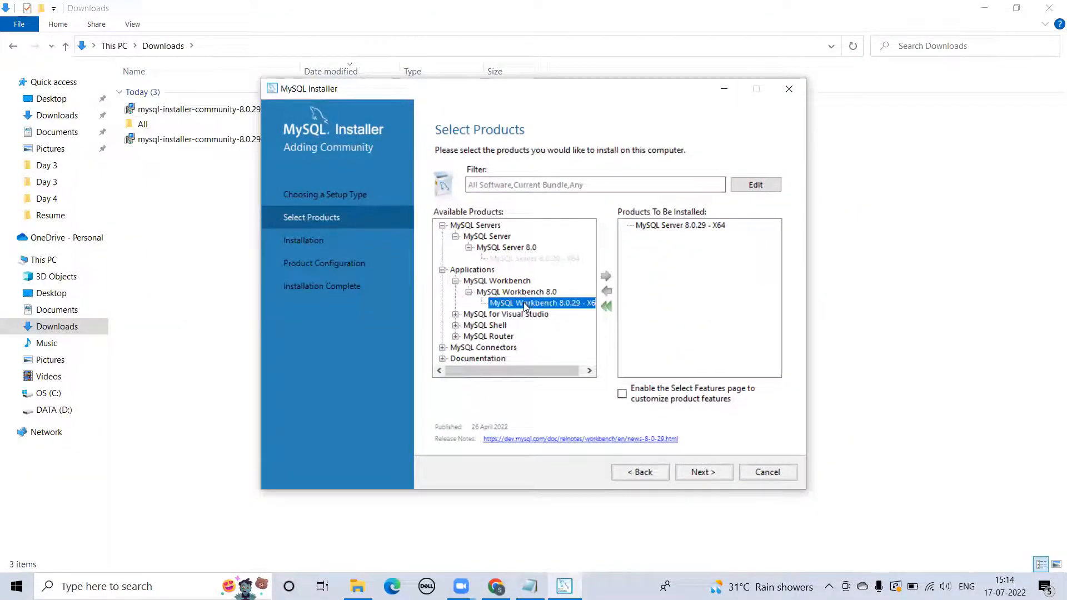
pyautogui.click(605, 277)
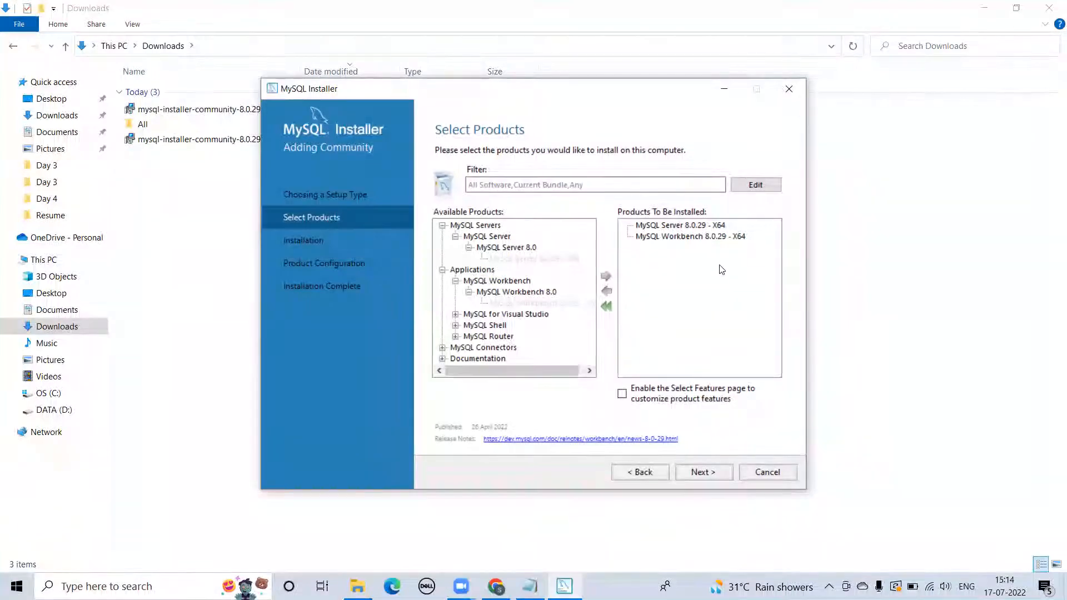
pyautogui.click(707, 471)
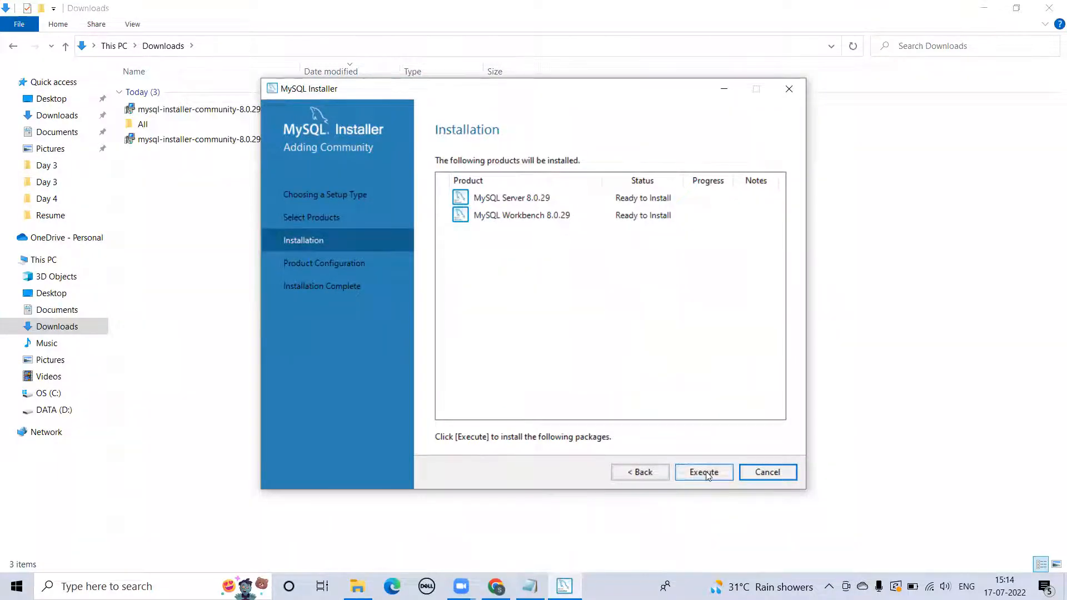
# - Install MySQL Server and Workbench 8.0.29, then proceed to Product Configuration
pyautogui.click(705, 471)
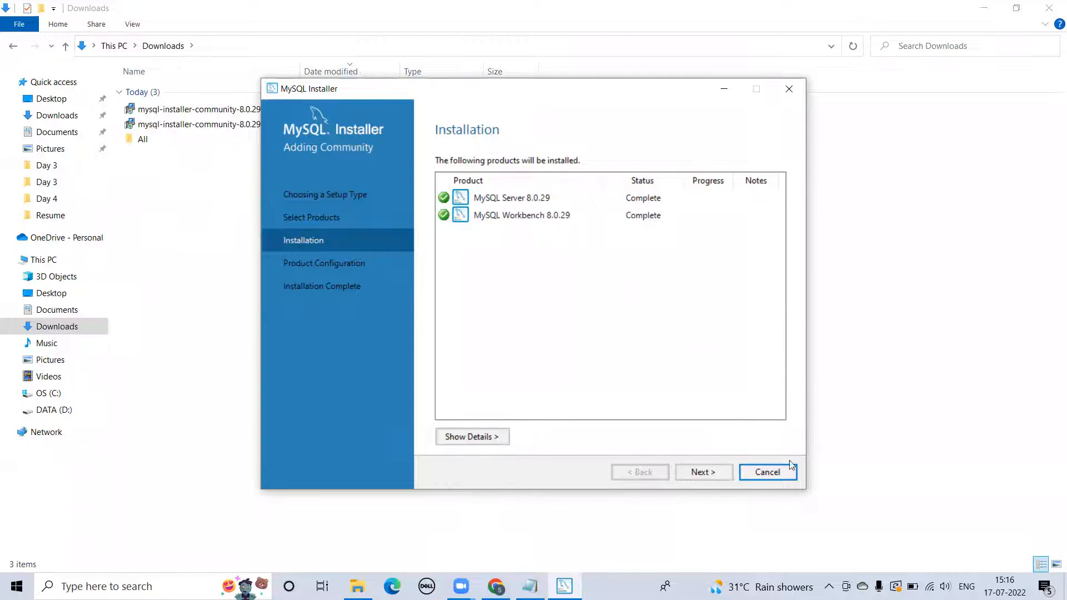
pyautogui.click(696, 474)
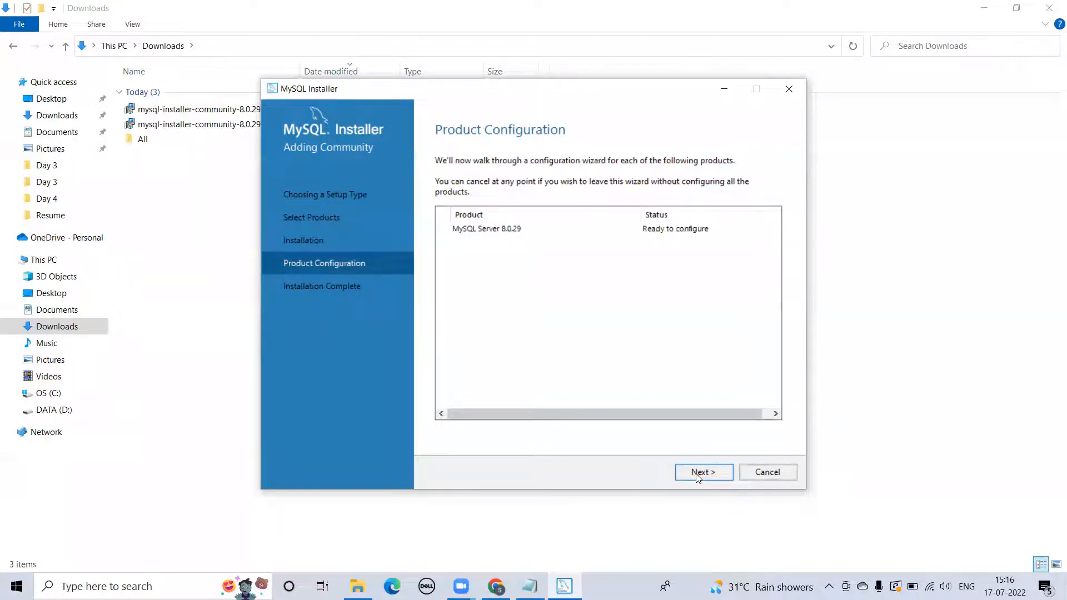
# - Open the server's Type and Networking settings: Development Computer, TCP/IP port 3306
pyautogui.click(702, 475)
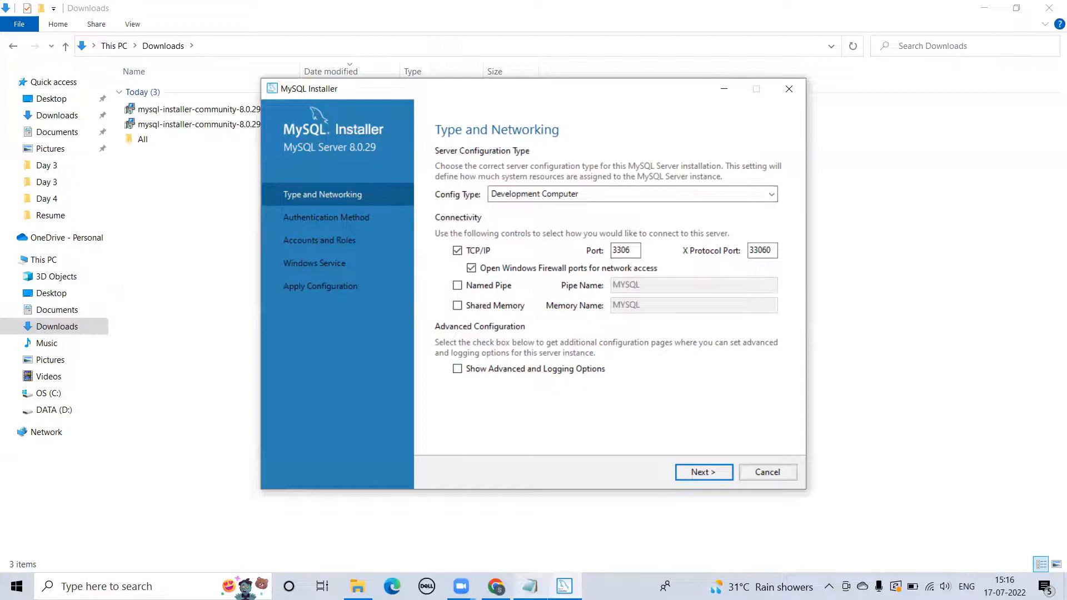
pyautogui.click(530, 587)
# - Add a new line 'Port - 3306' to the Notepad note, then return to the installer
pyautogui.press('Return')
pyautogui.write('Port')
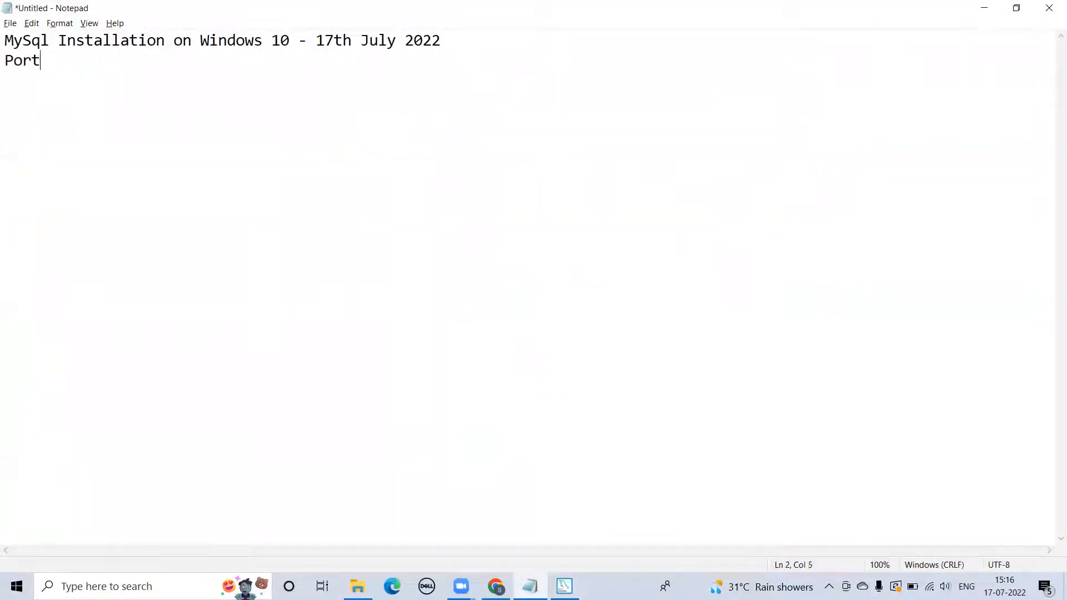
pyautogui.write(' - 3306')
pyautogui.hotkey('alt', 'Tab')
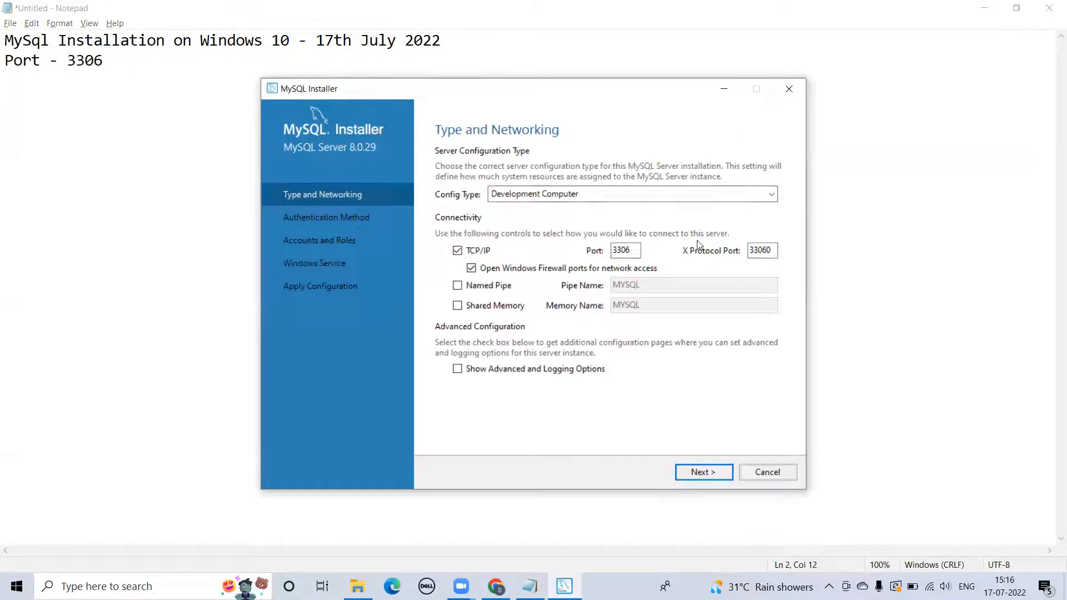
# - Keep the networking and strong-password authentication defaults, then enter and confirm the root password
pyautogui.click(704, 472)
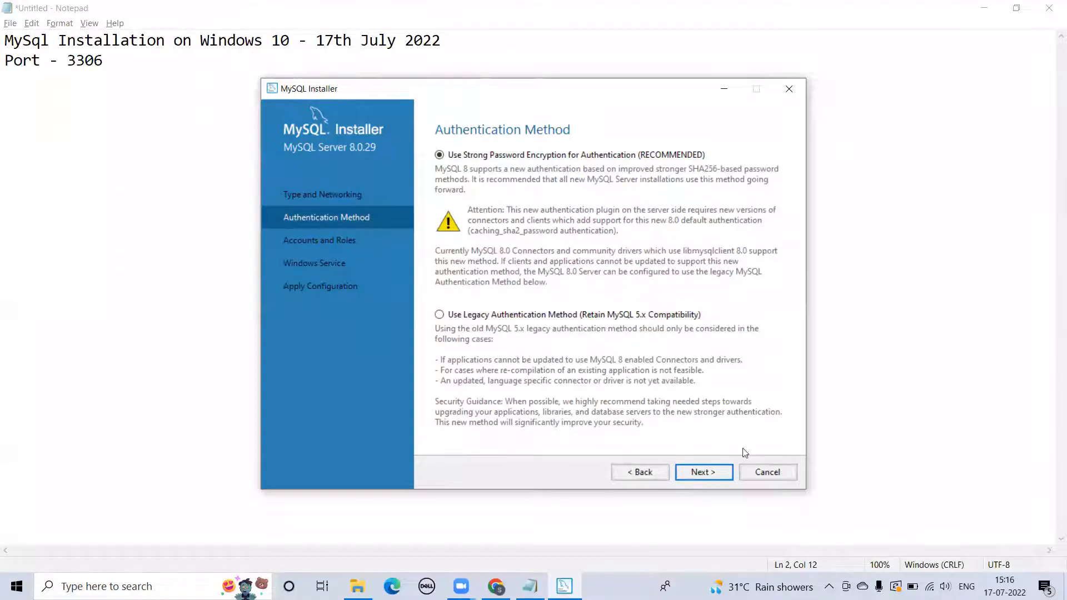
pyautogui.click(713, 470)
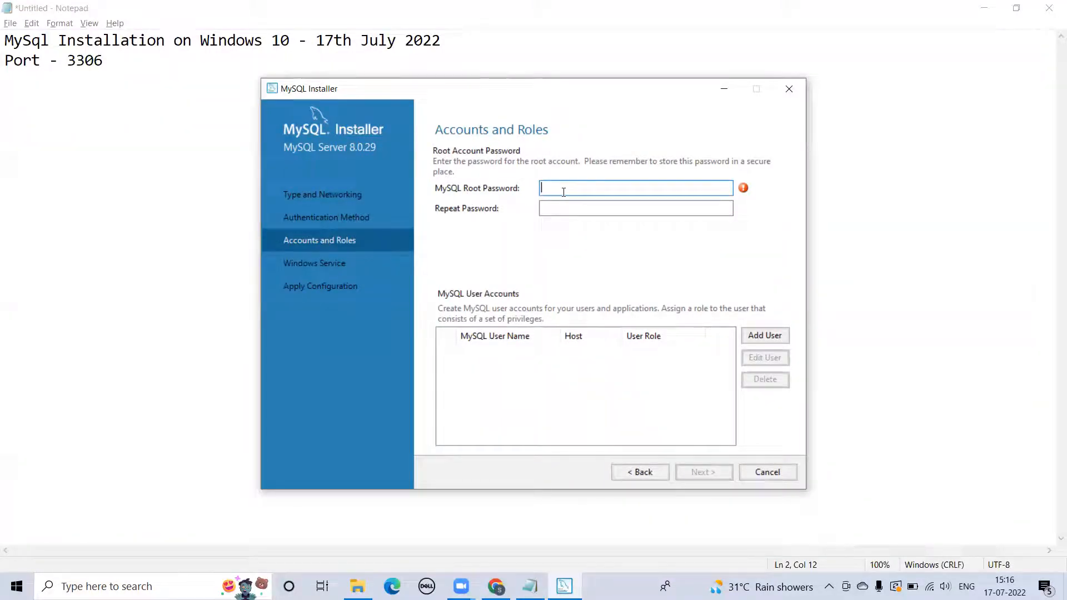
pyautogui.write('root')
pyautogui.click(539, 213)
pyautogui.write('root')
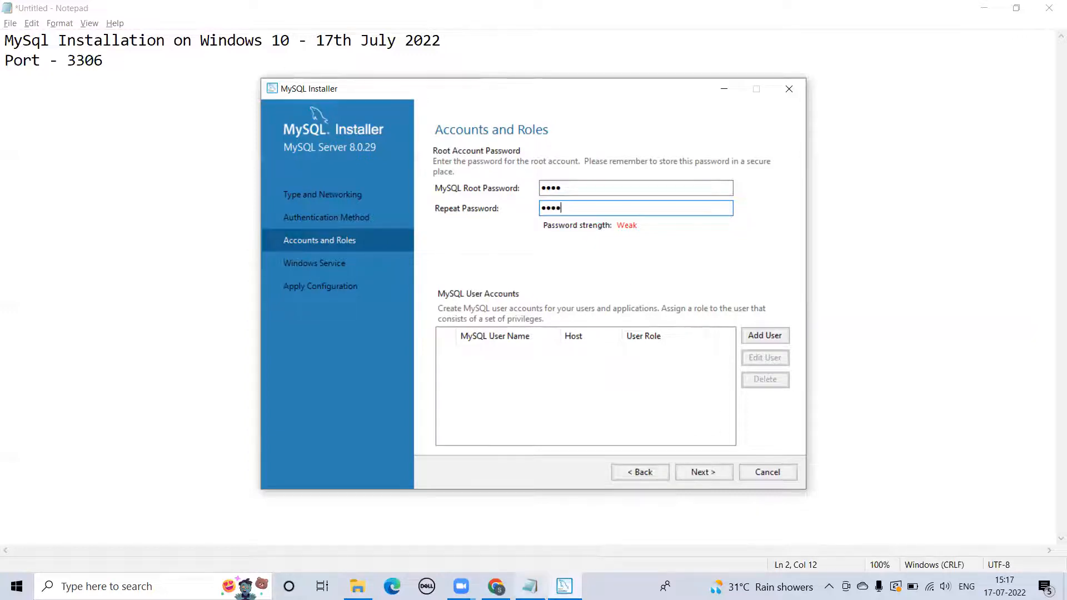
pyautogui.click(150, 59)
# - Add a third Notepad line recording the root password, fixing its typo
pyautogui.press('Return')
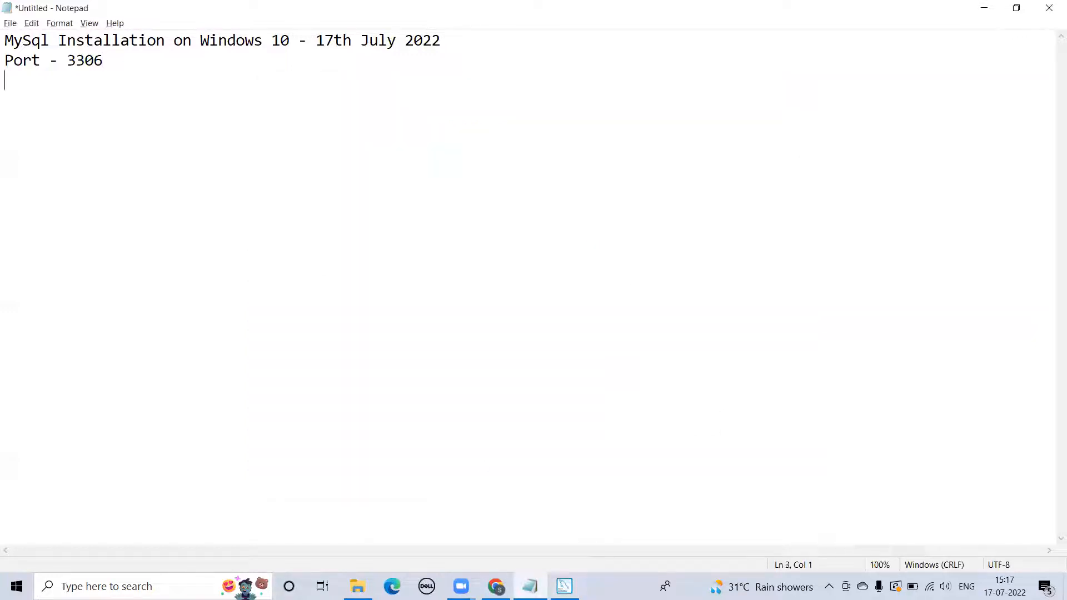
pyautogui.write('Password - roor')
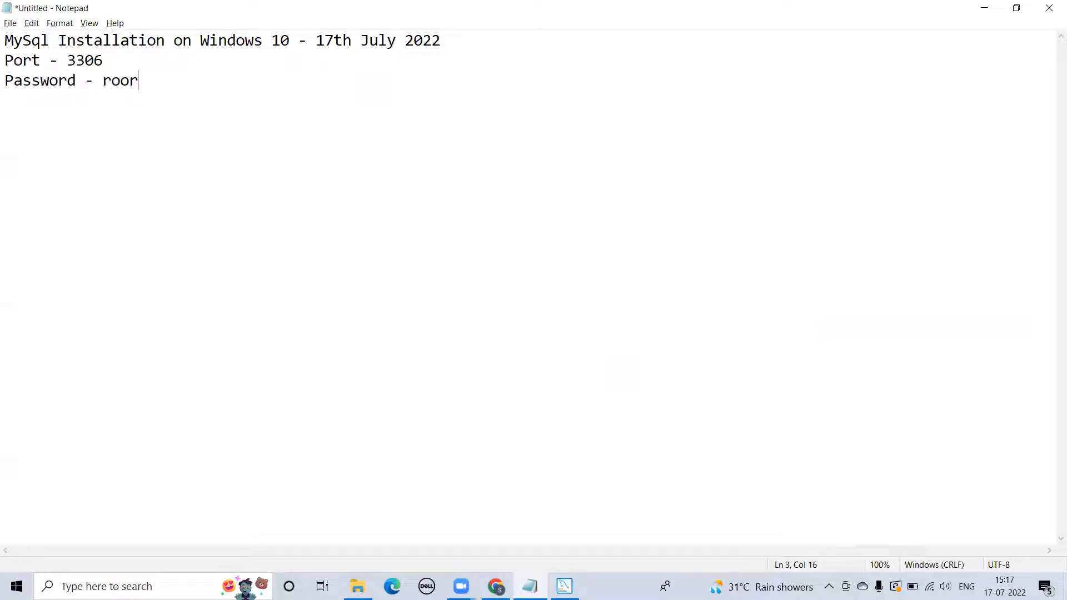
pyautogui.press('BackSpace')
pyautogui.write('t')
pyautogui.hotkey('alt', 'Tab')
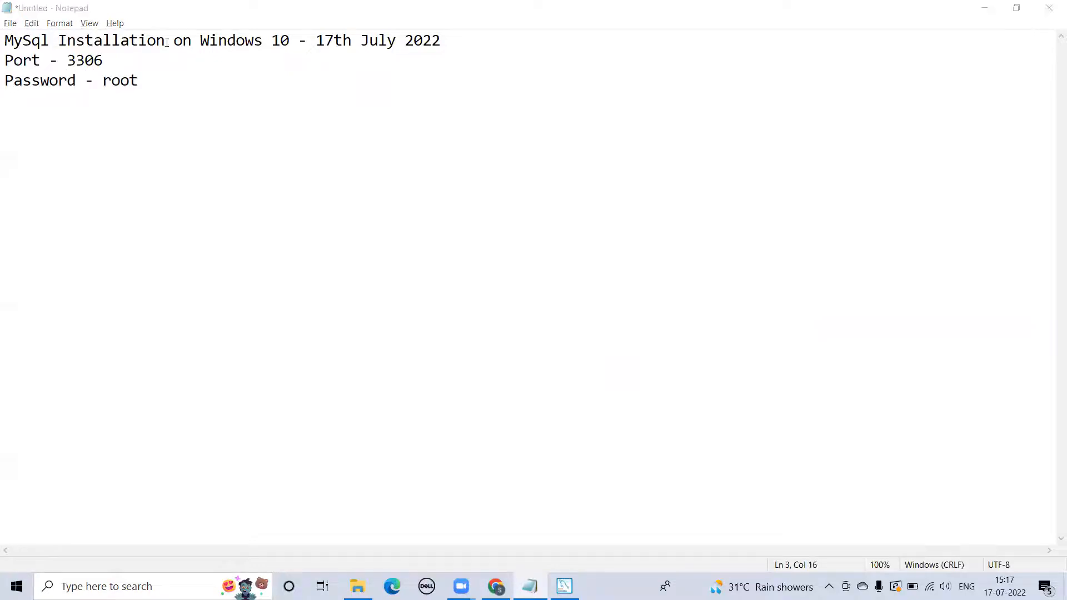
# - Accept the MySQL80 Windows service settings, execute the server configuration, and finish
pyautogui.click(707, 469)
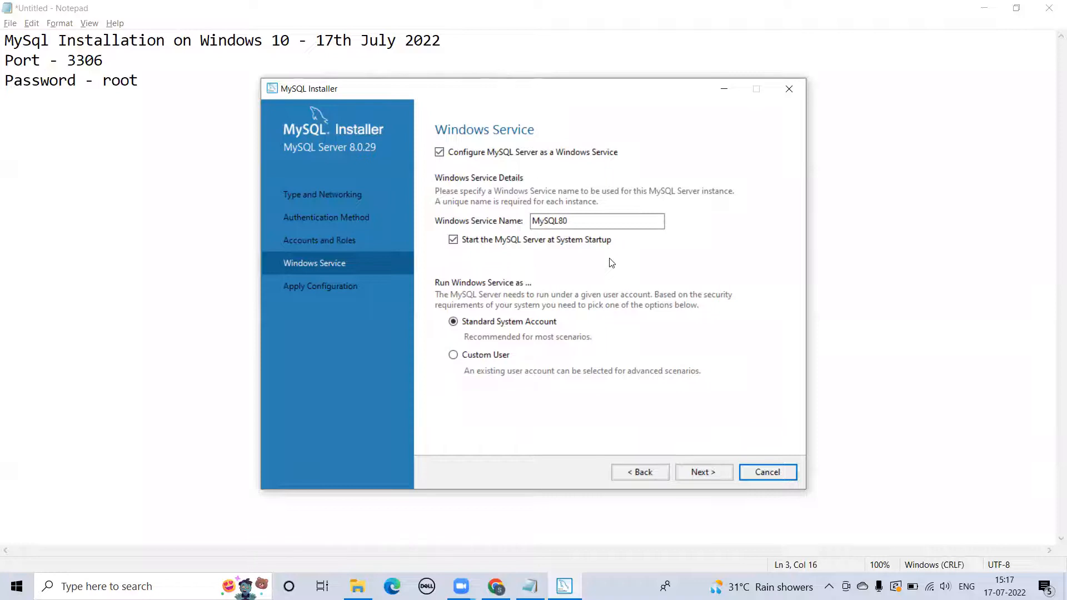
pyautogui.click(707, 477)
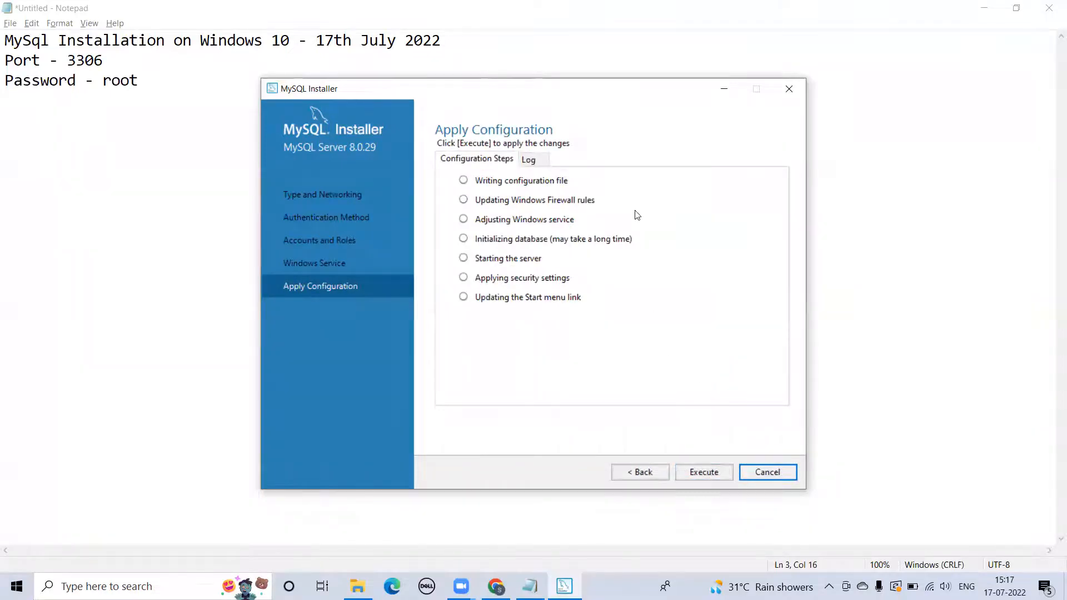
pyautogui.click(699, 472)
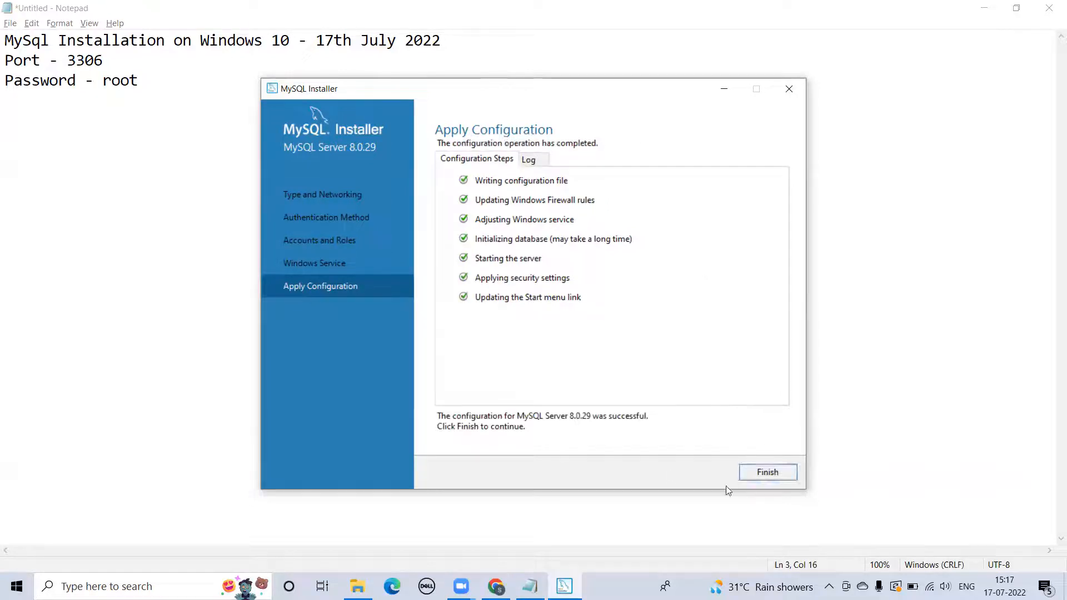
pyautogui.click(770, 474)
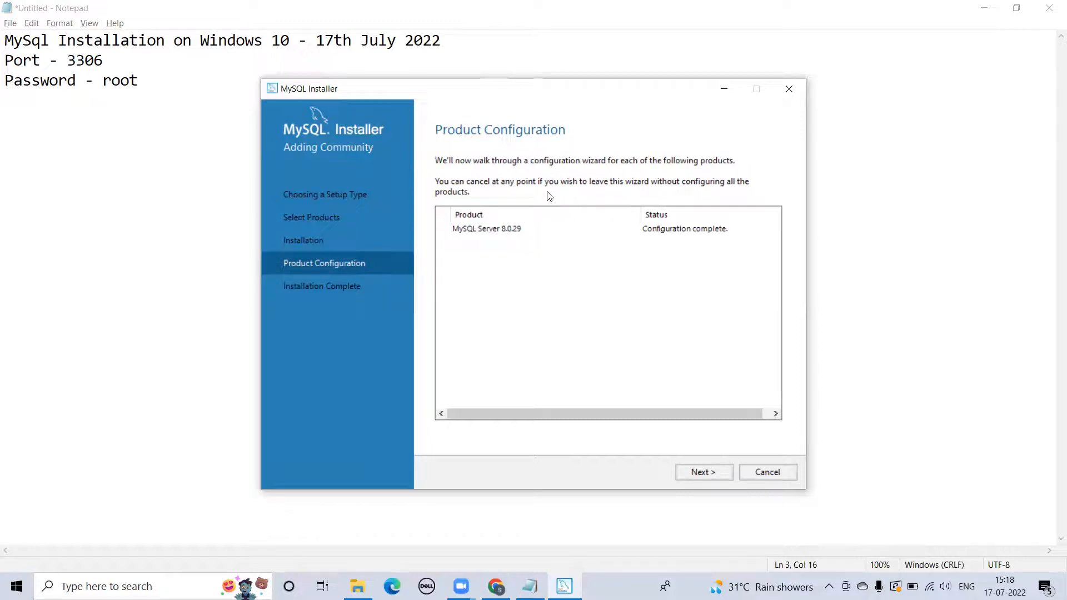
# - Finish the MySQL Installer setup and launch MySQL Workbench on its welcome page
pyautogui.click(701, 474)
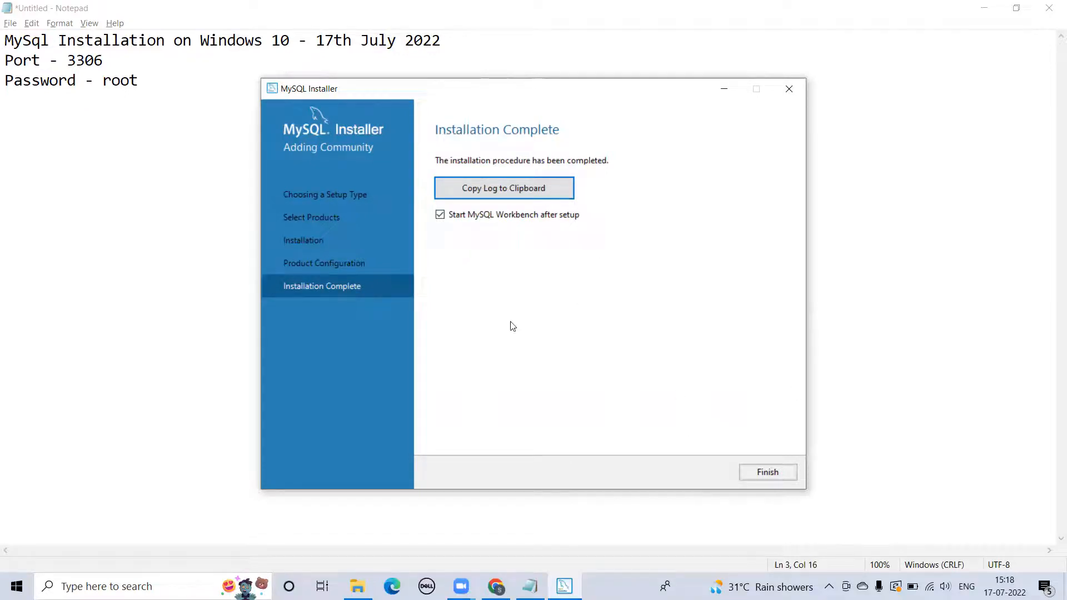
pyautogui.click(761, 471)
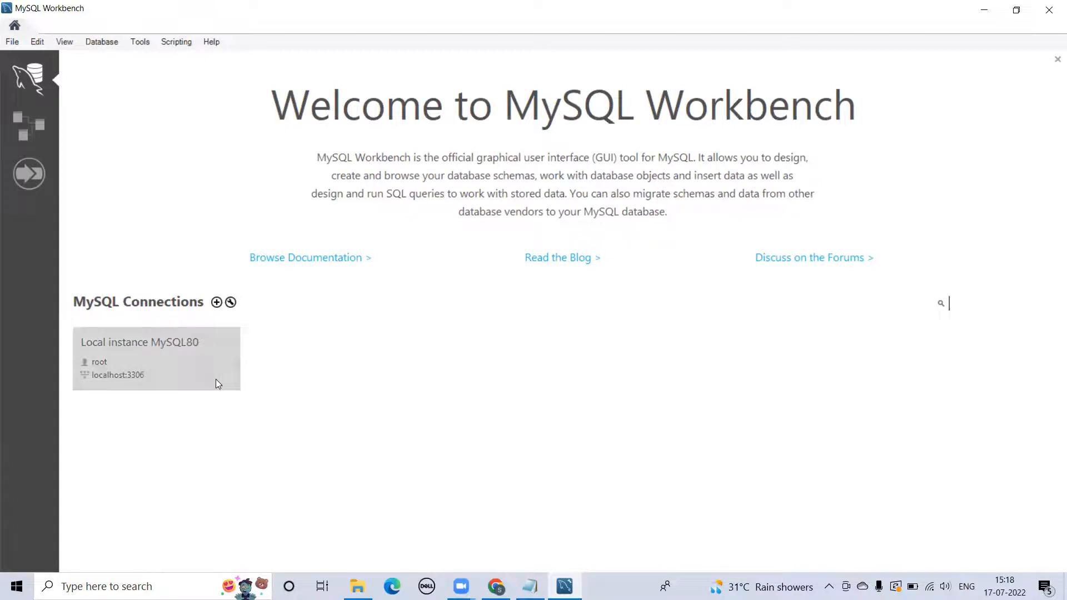
# - Add a new connection named 'Test' for root at 127.0.0.1:3306
pyautogui.rightClick(184, 366)
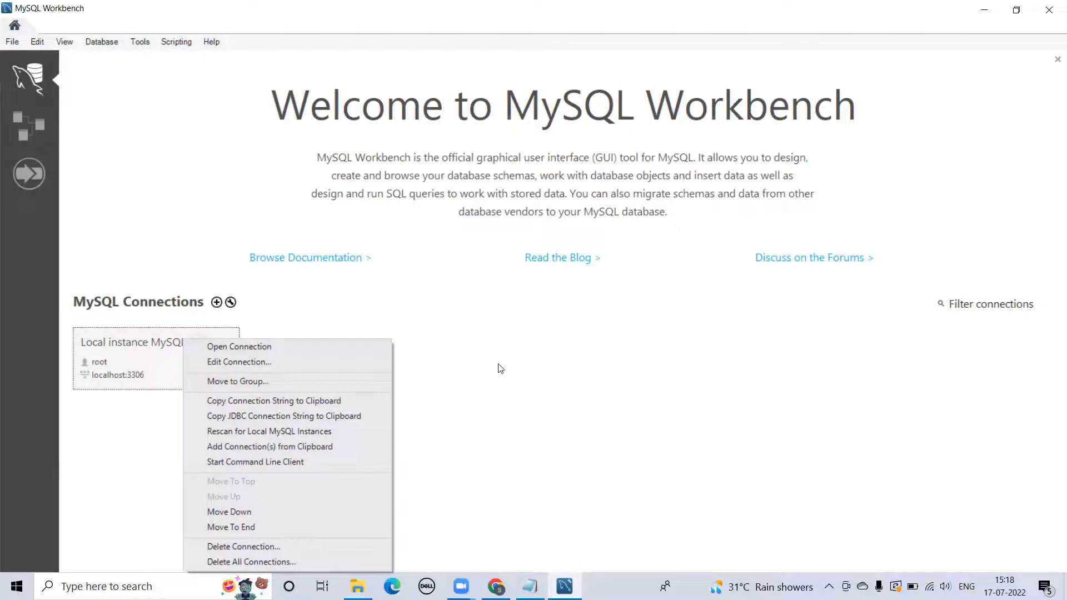
pyautogui.click(345, 292)
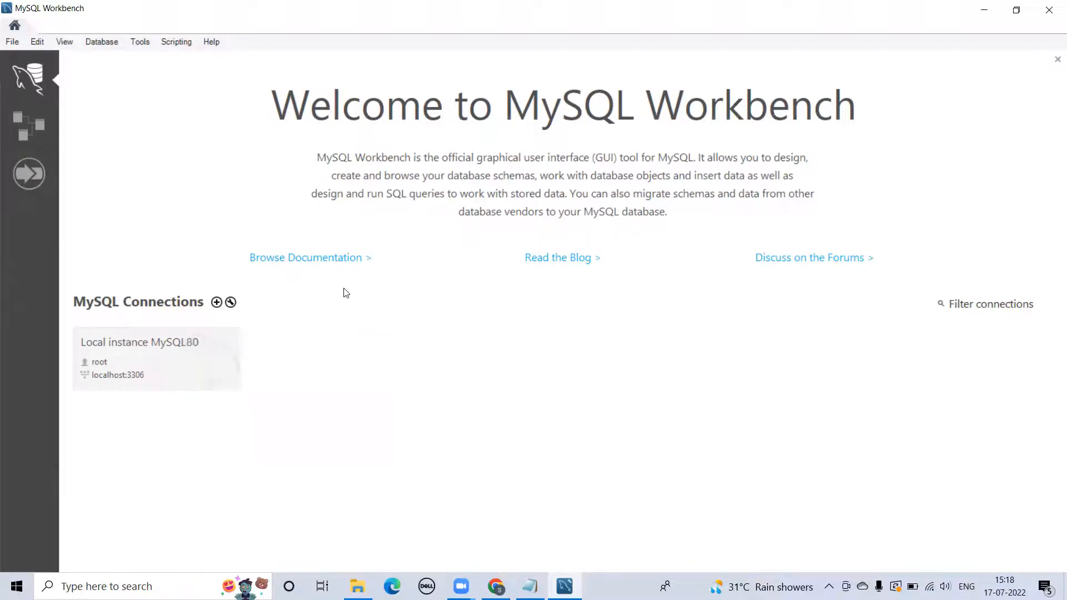
pyautogui.click(217, 303)
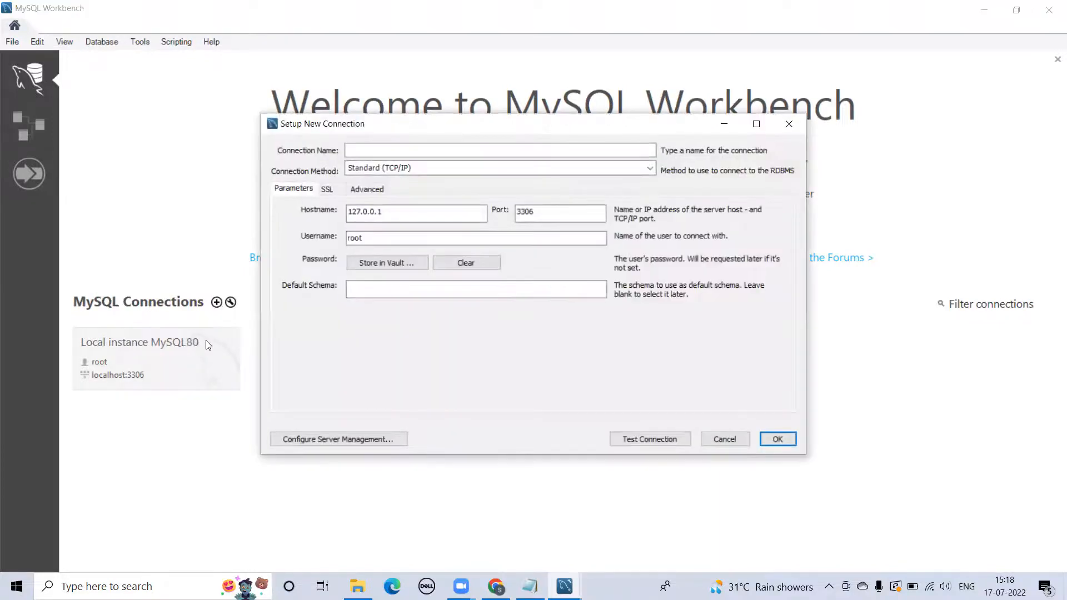
pyautogui.click(382, 149)
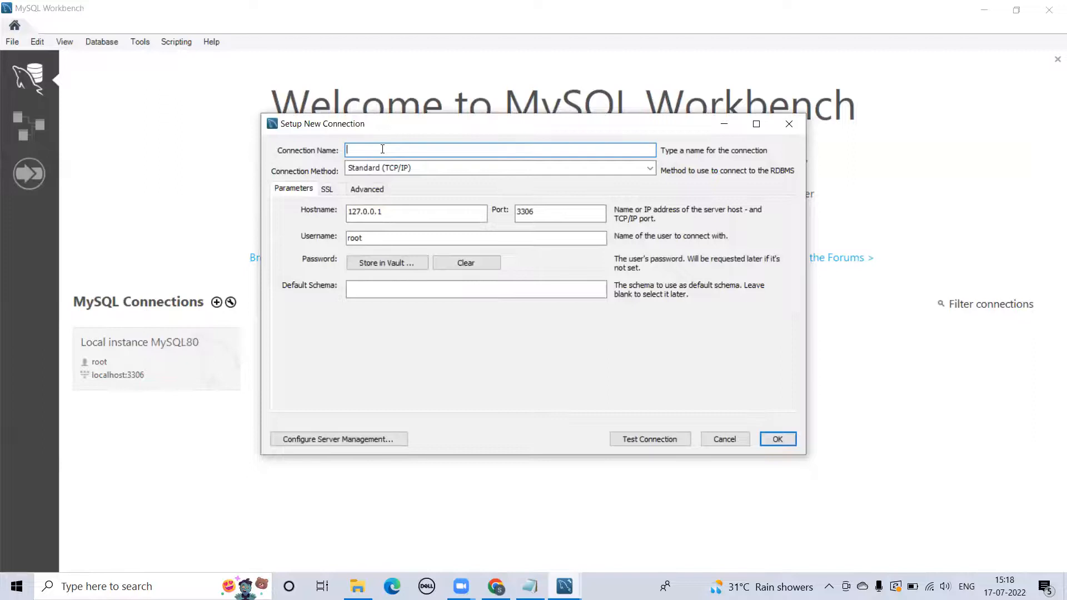
pyautogui.write('Test')
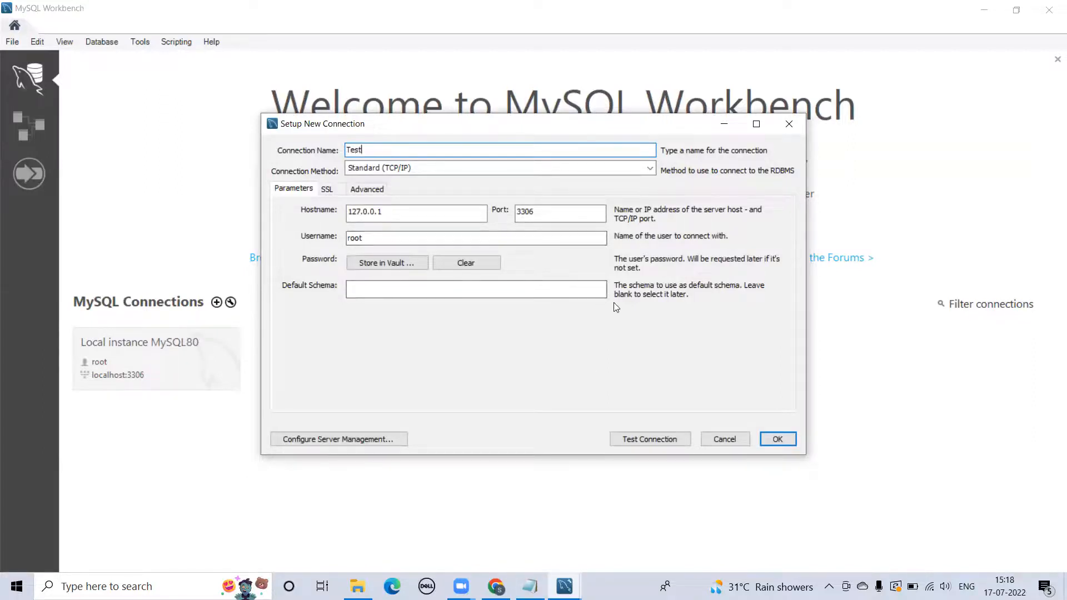
pyautogui.click(778, 439)
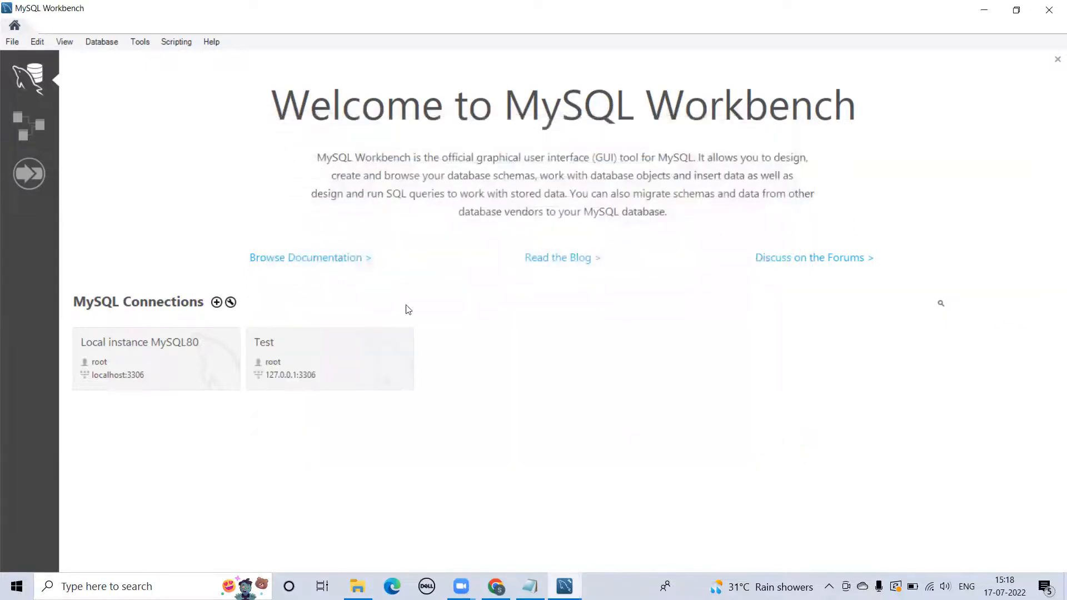
# - Connect to the Test connection by entering the root password
pyautogui.click(349, 364)
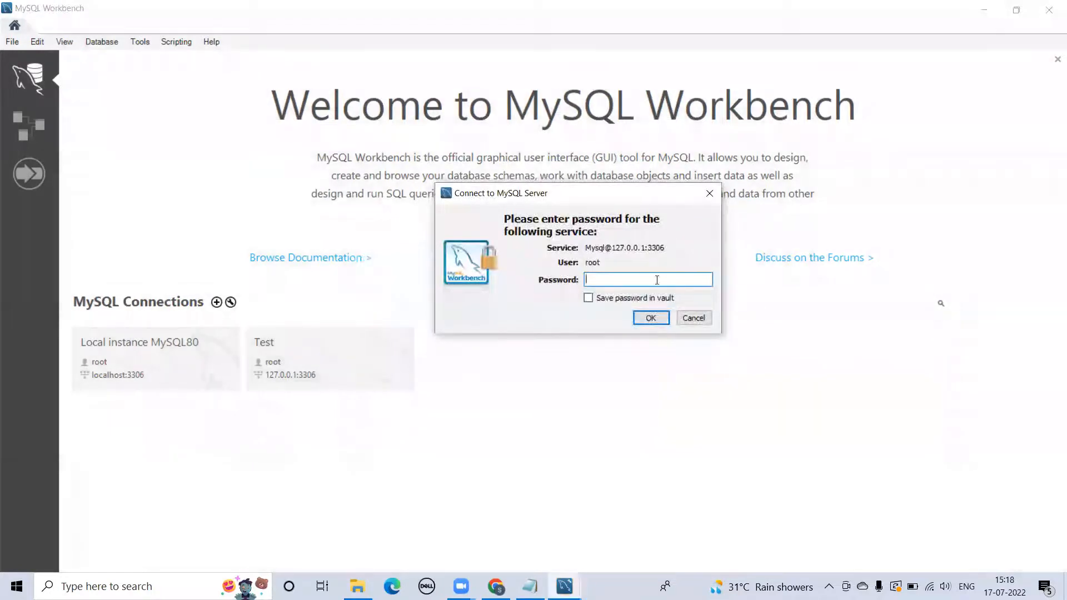
pyautogui.write('****')
pyautogui.click(649, 319)
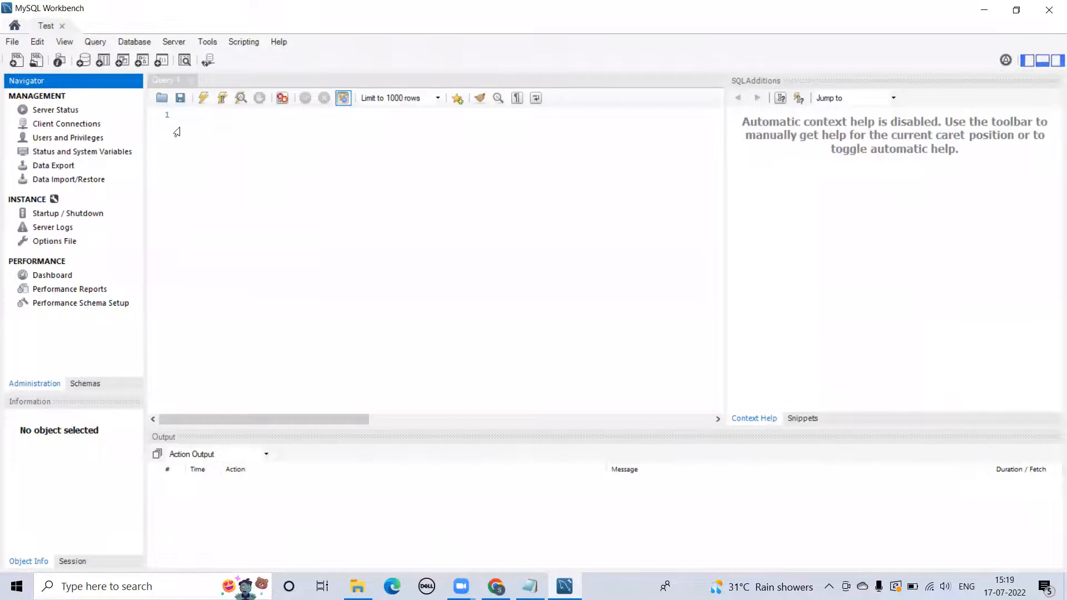
# - Run 'show databases' in the query editor to list the four existing databases
pyautogui.click(216, 125)
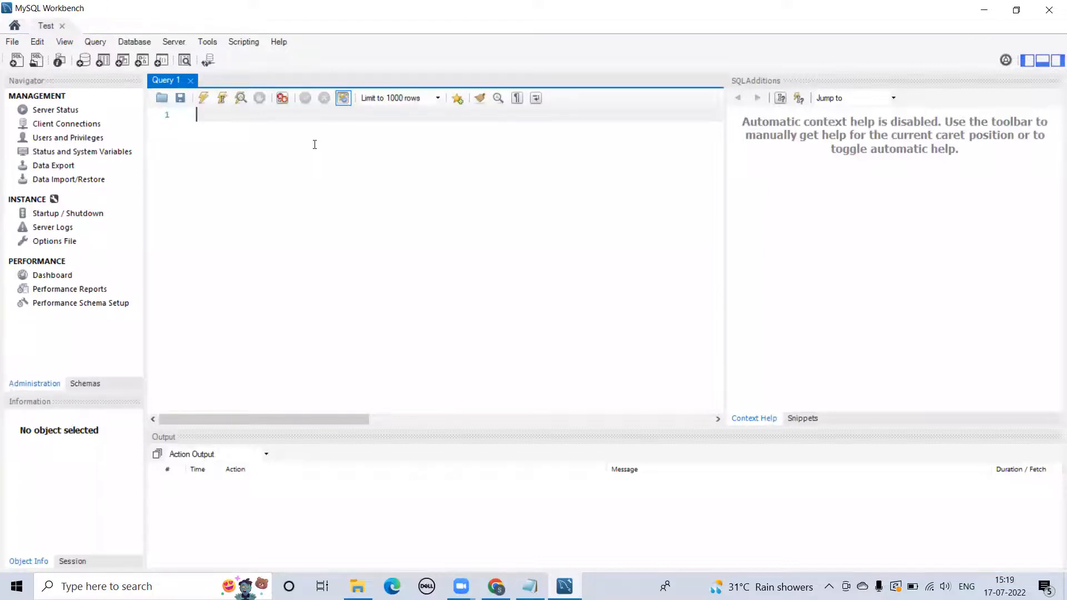
pyautogui.write('show dat')
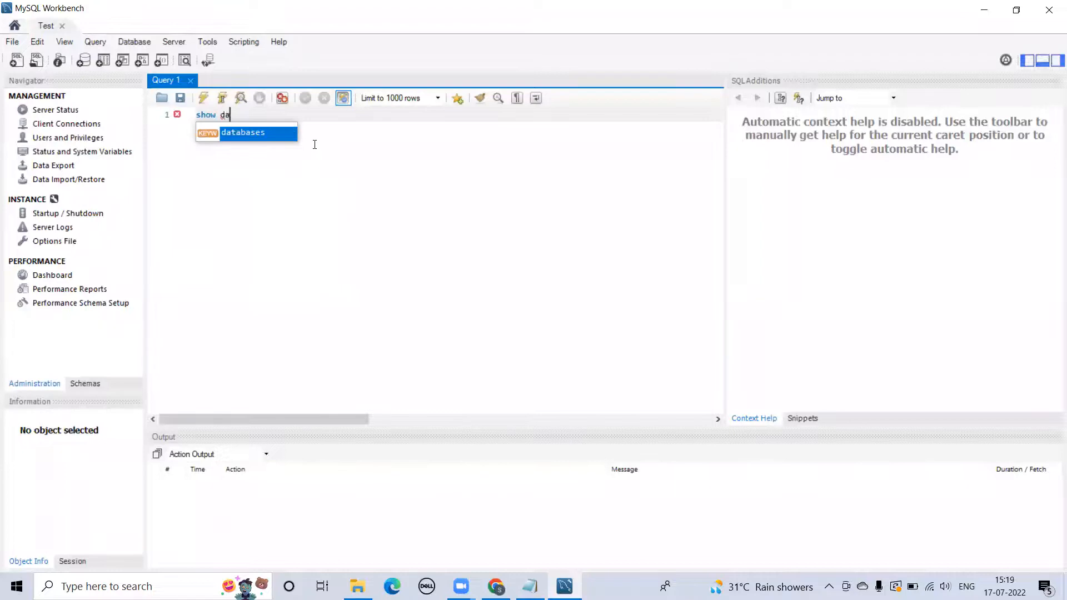
pyautogui.doubleClick(255, 133)
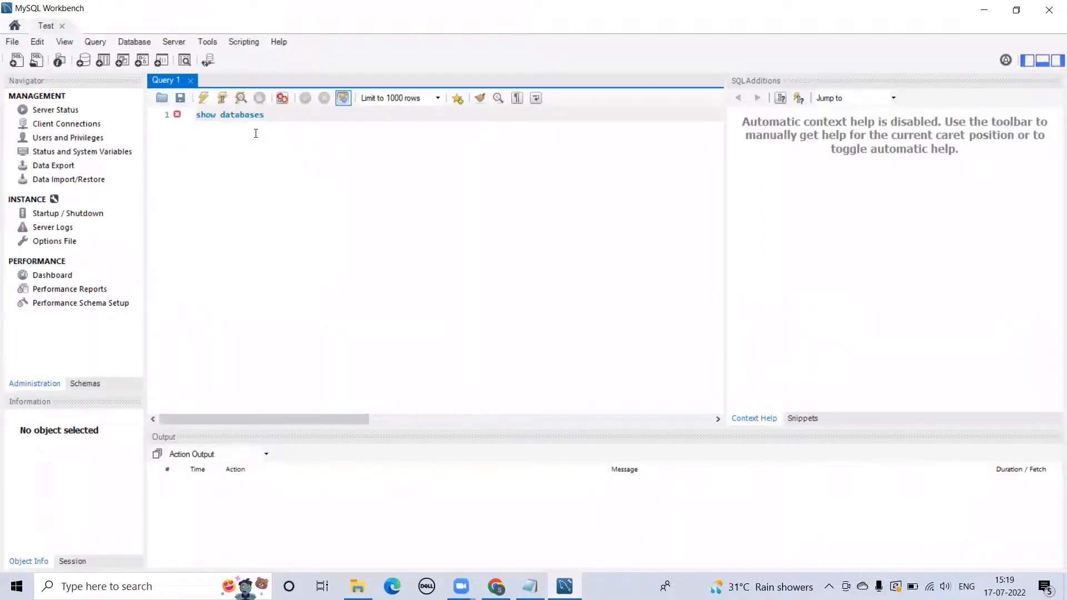
pyautogui.moveTo(274, 117); pyautogui.dragTo(199, 115)
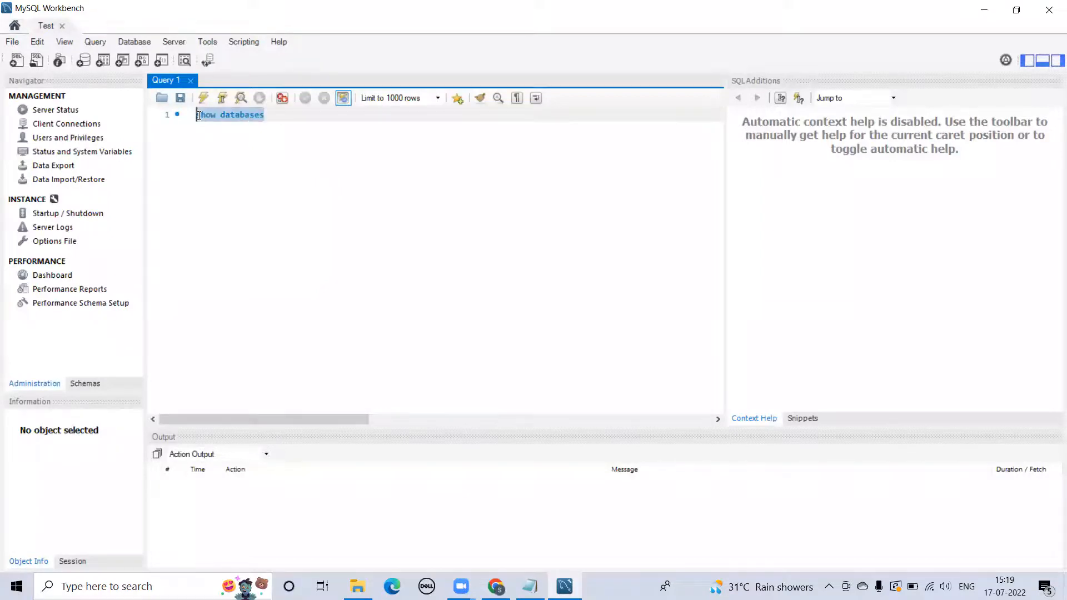
pyautogui.click(204, 99)
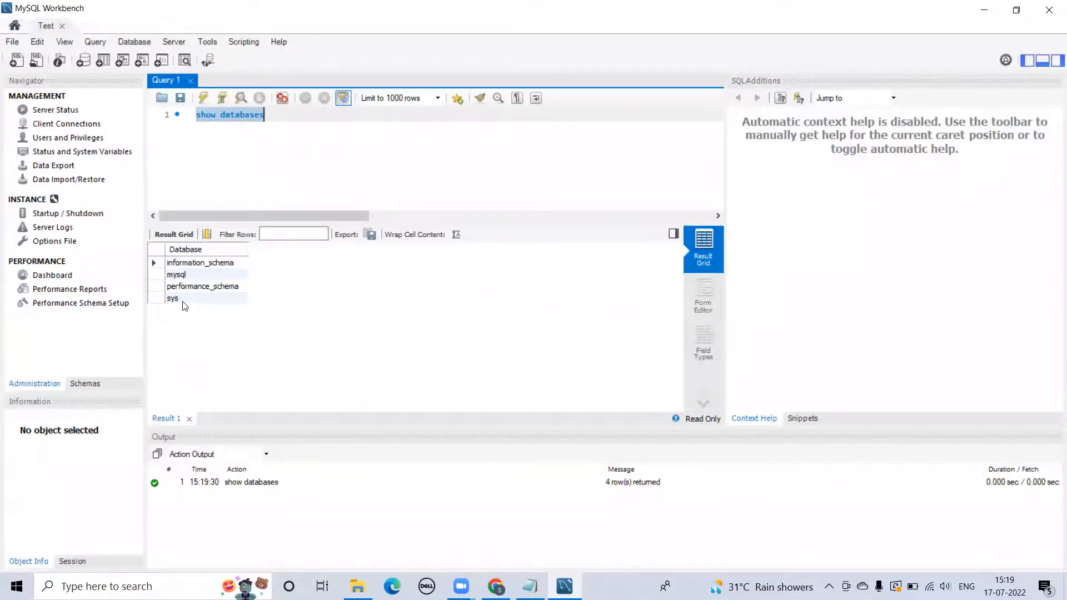
# - Run 'create database test' on a new line of the query editor
pyautogui.click(279, 120)
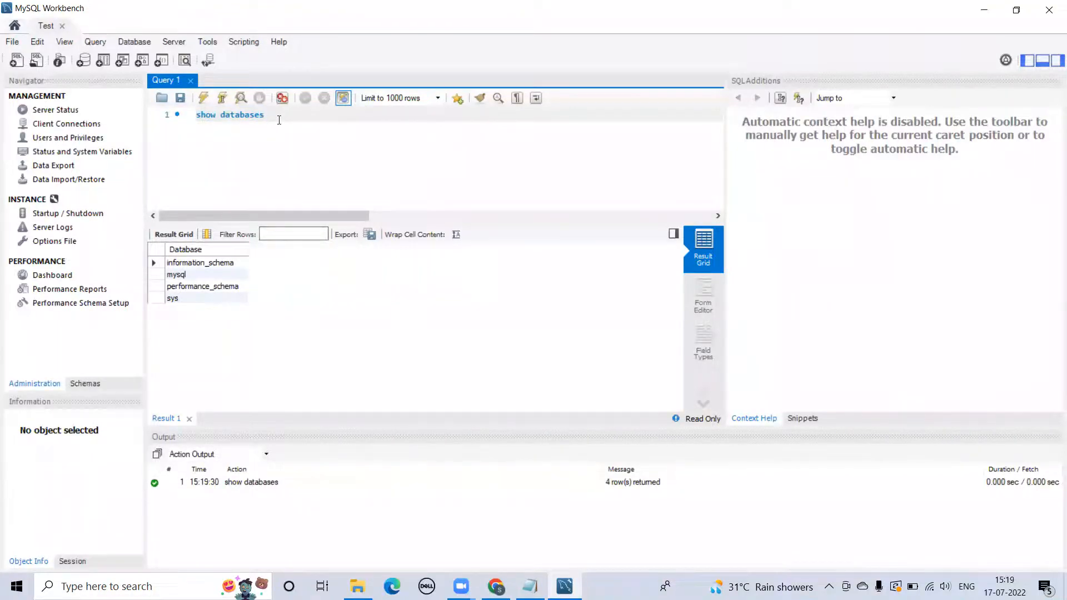
pyautogui.press('Return')
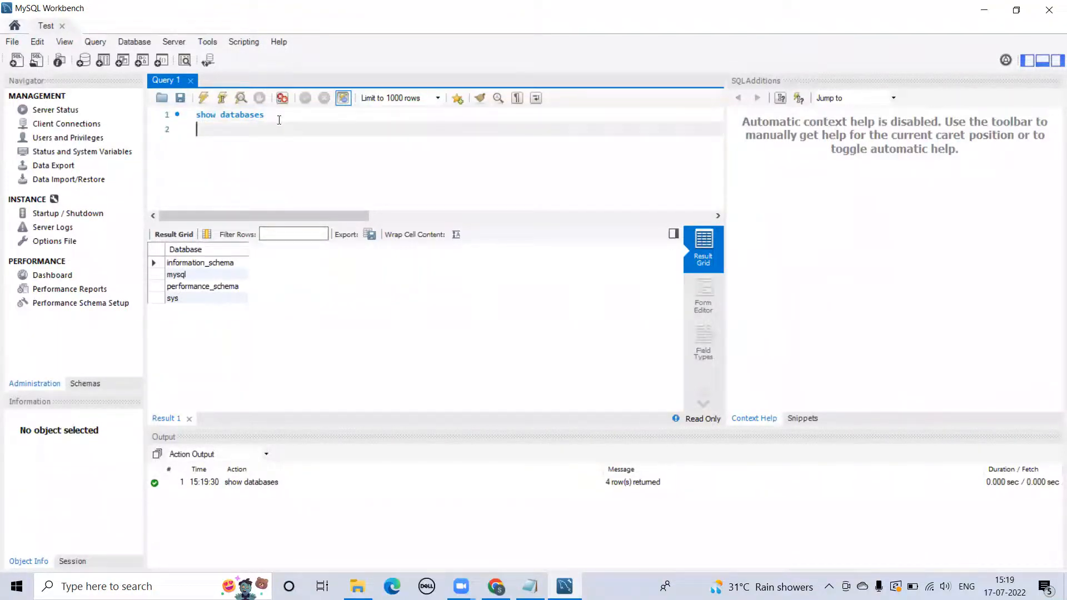
pyautogui.write('create database test')
pyautogui.moveTo(294, 129); pyautogui.dragTo(196, 132)
pyautogui.click(205, 99)
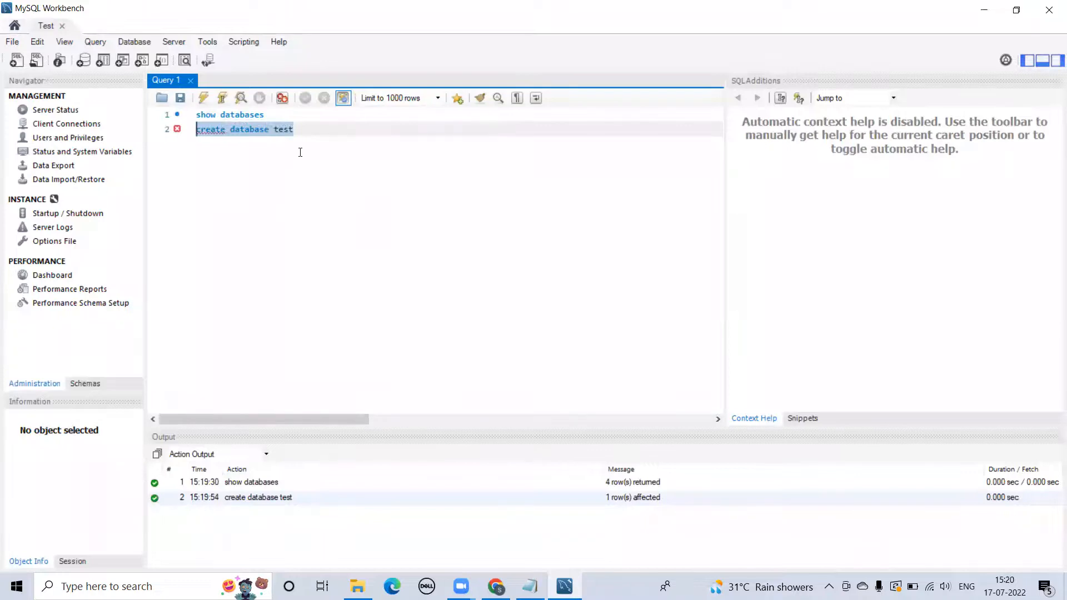
# - Run 'use test' to make test the current database
pyautogui.click(308, 127)
pyautogui.press('Return')
pyautogui.press('Return')
pyautogui.write('use test')
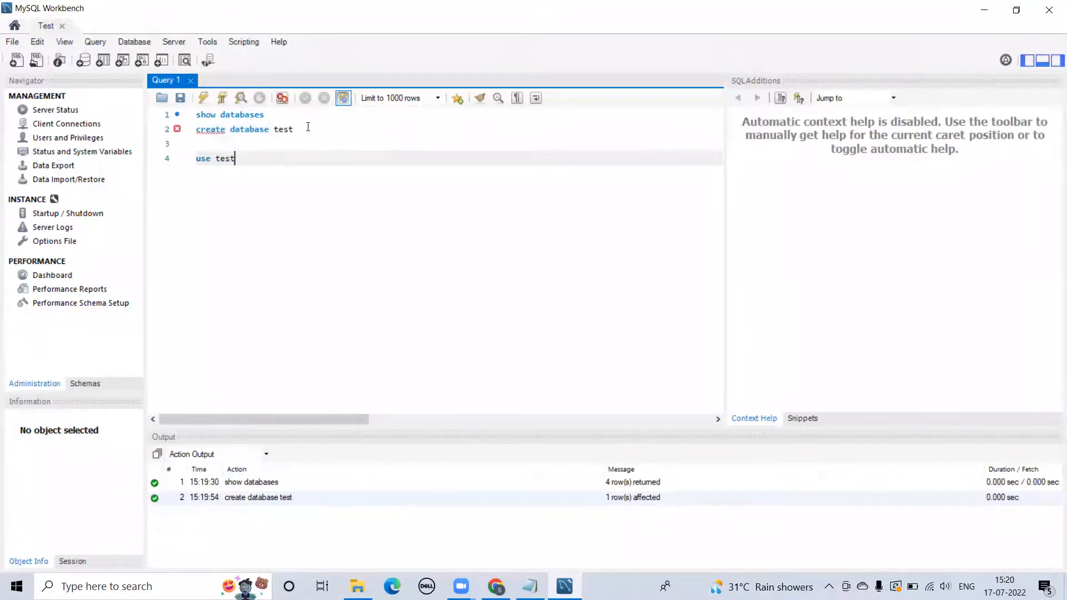
pyautogui.press('Return')
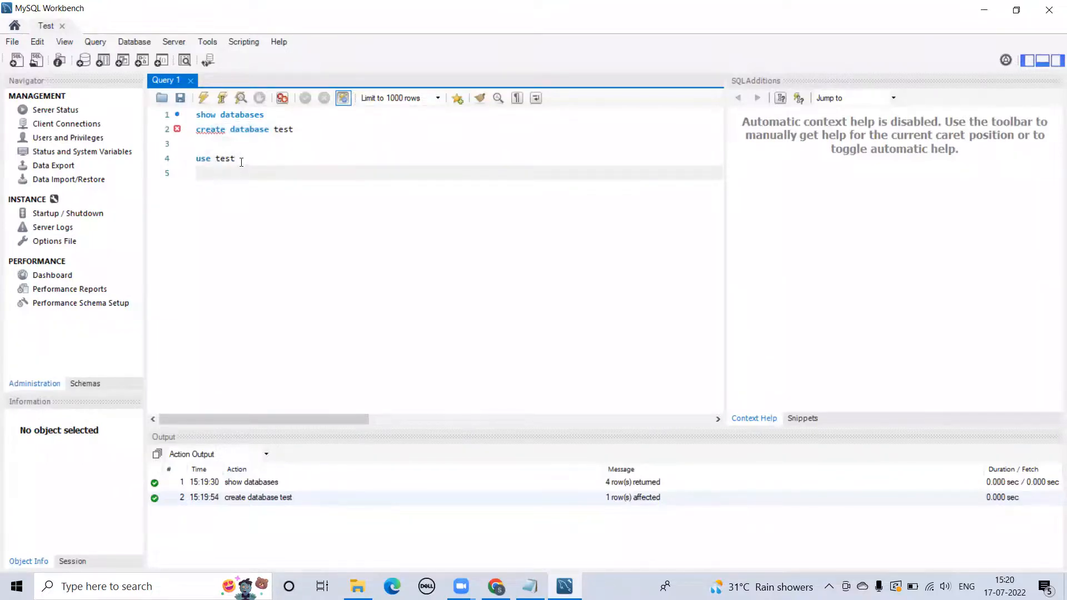
pyautogui.moveTo(235, 160); pyautogui.dragTo(202, 161)
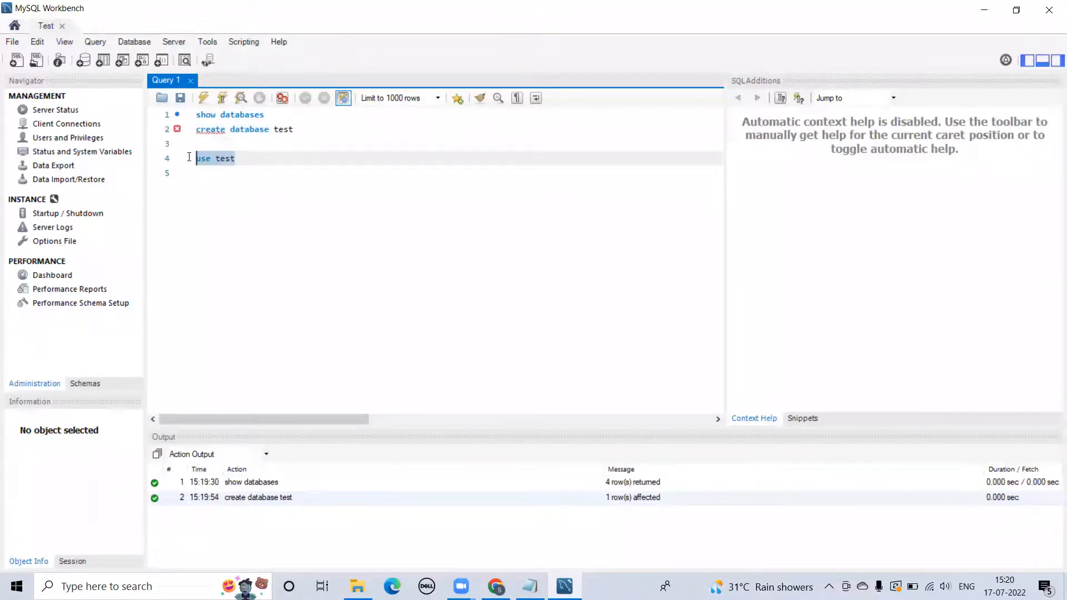
pyautogui.click(203, 99)
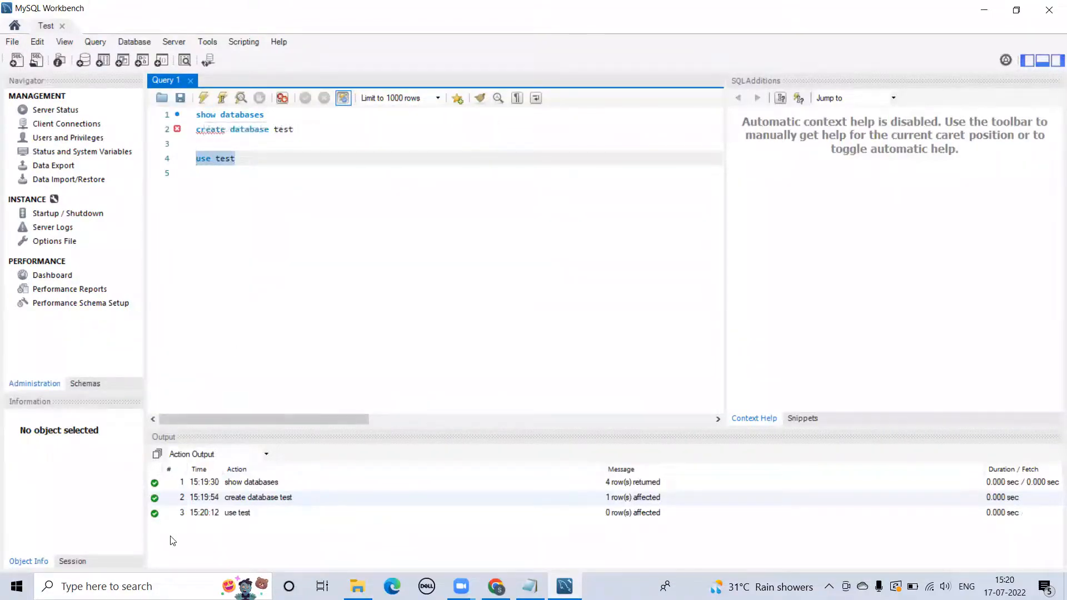
pyautogui.click(256, 159)
pyautogui.press('Return')
pyautogui.press('Return')
# - Run 'create table employee(id int(4),name varchar(20))' to create the employee table
pyautogui.write('crest')
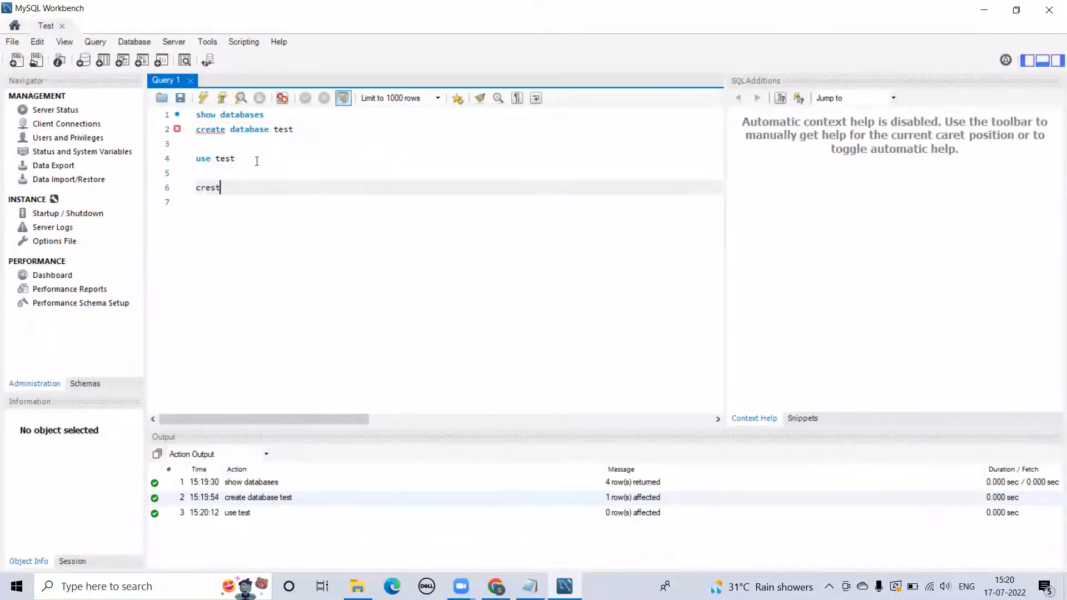
pyautogui.press('BackSpace')
pyautogui.press('BackSpace')
pyautogui.write('ate table employee(id int(4')
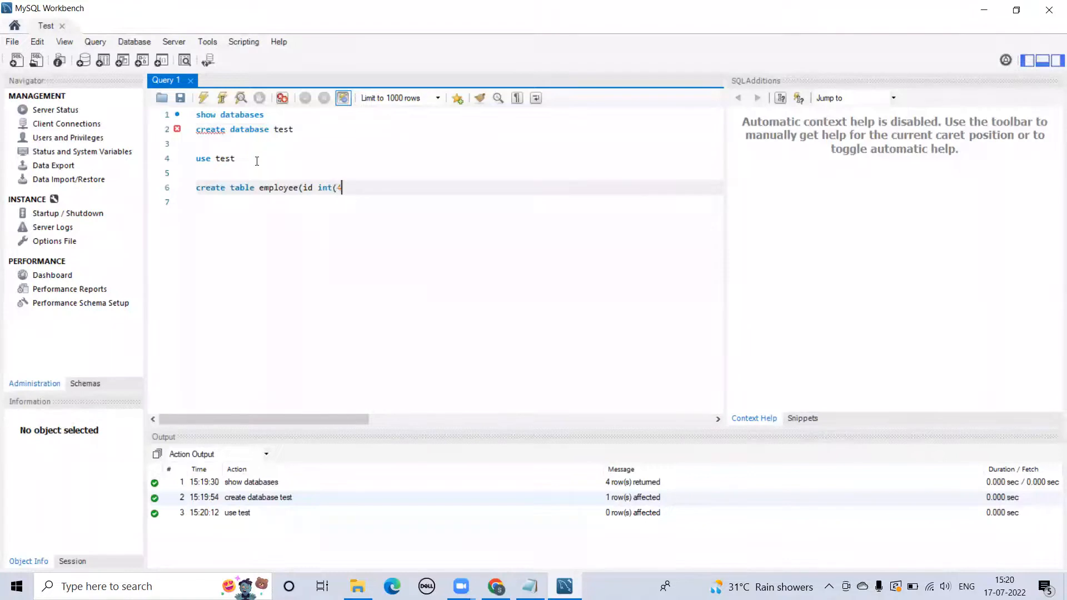
pyautogui.write('),name varchar(20))')
pyautogui.moveTo(435, 188); pyautogui.dragTo(198, 189)
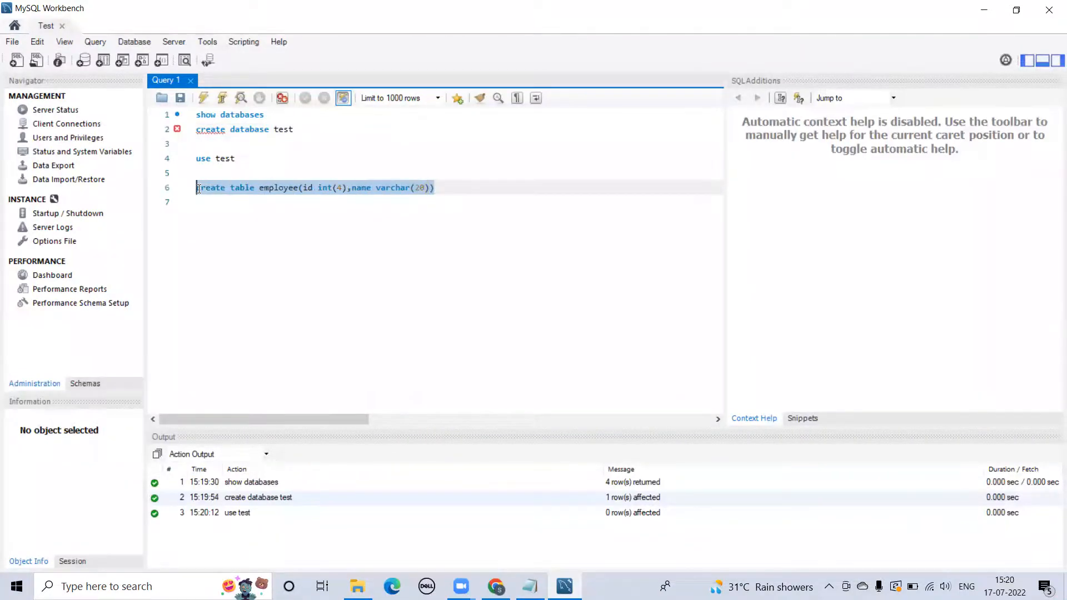
pyautogui.click(203, 100)
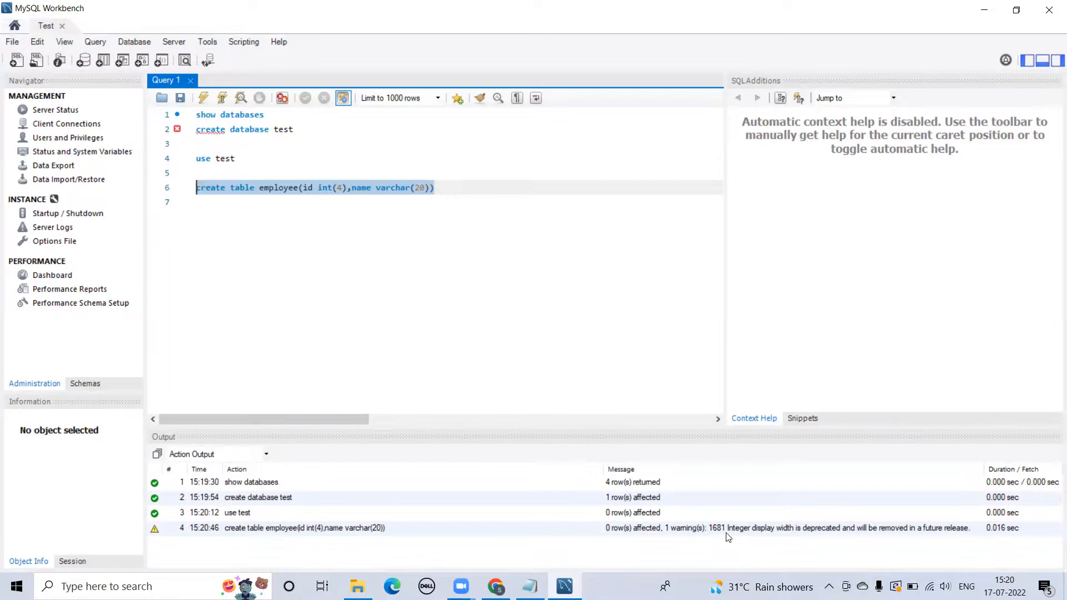
# - Run 'desc employee' to show the id and name column structure
pyautogui.click(453, 186)
pyautogui.press('Return')
pyautogui.press('Return')
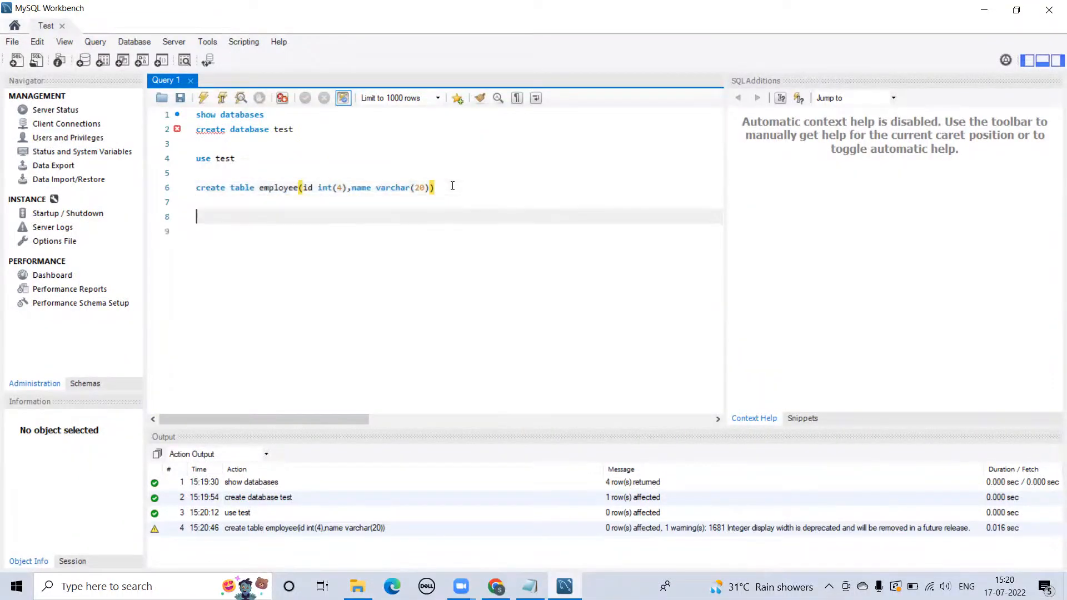
pyautogui.write('des')
pyautogui.press('BackSpace')
pyautogui.write('c employee')
pyautogui.moveTo(259, 217); pyautogui.dragTo(196, 218)
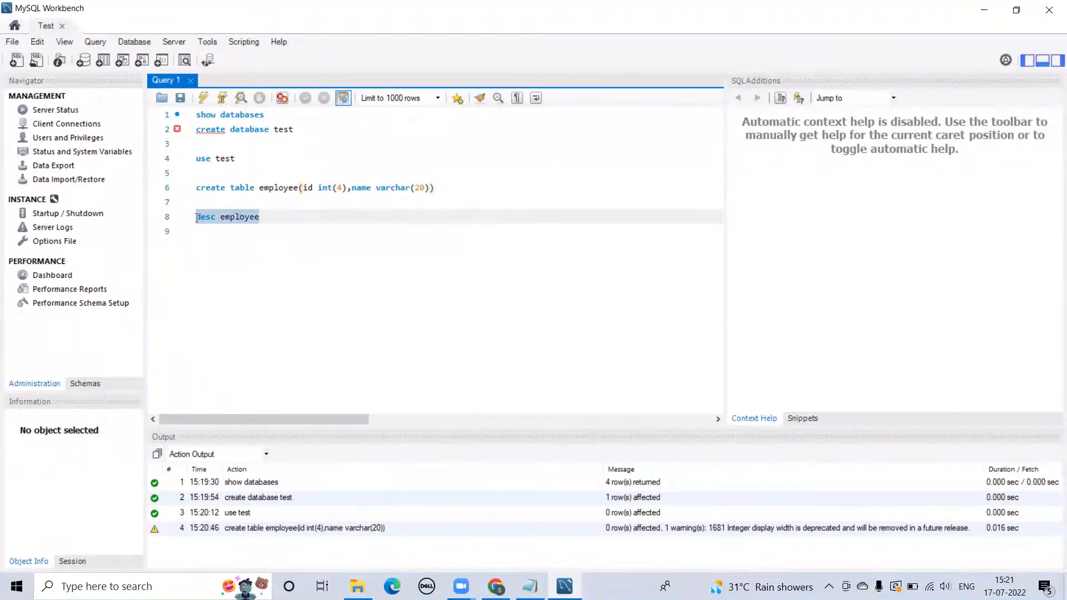
pyautogui.click(204, 99)
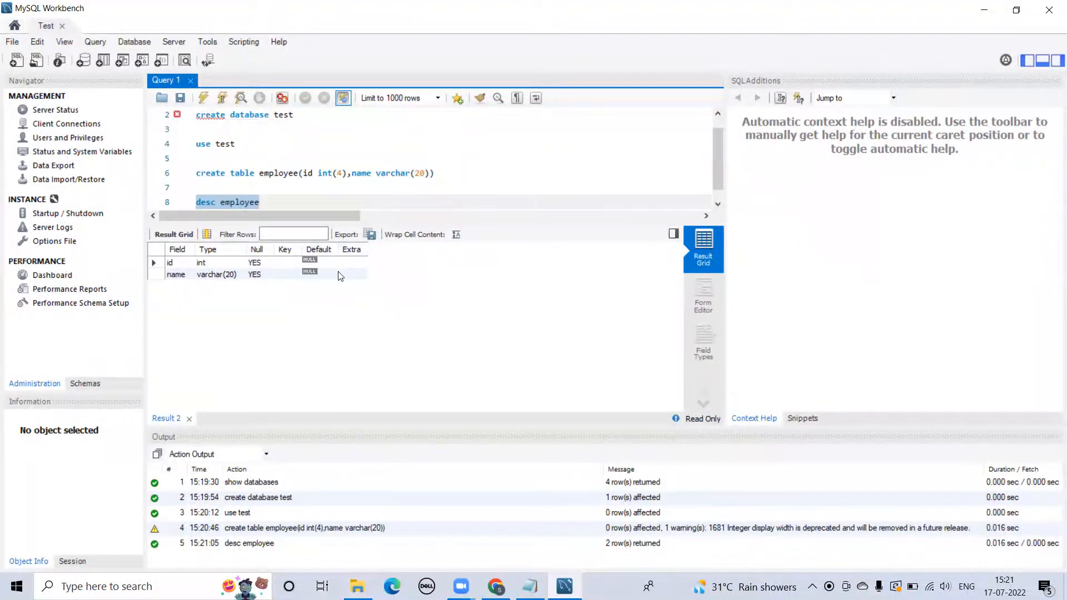
# - Search for 'cmd' and open Command Prompt
pyautogui.click(106, 587)
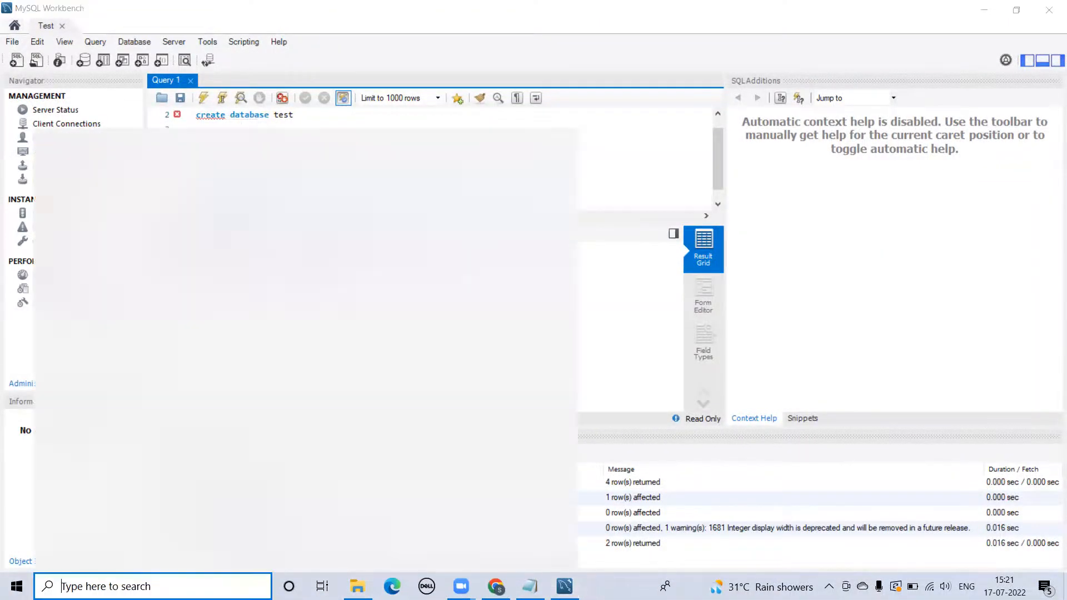
pyautogui.write('cmd')
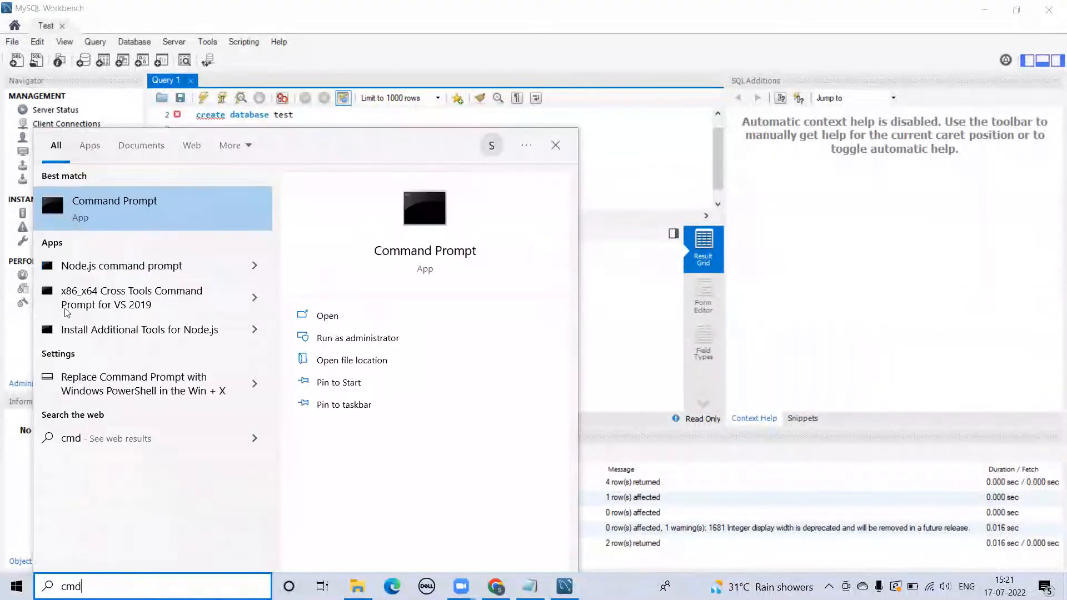
pyautogui.click(333, 316)
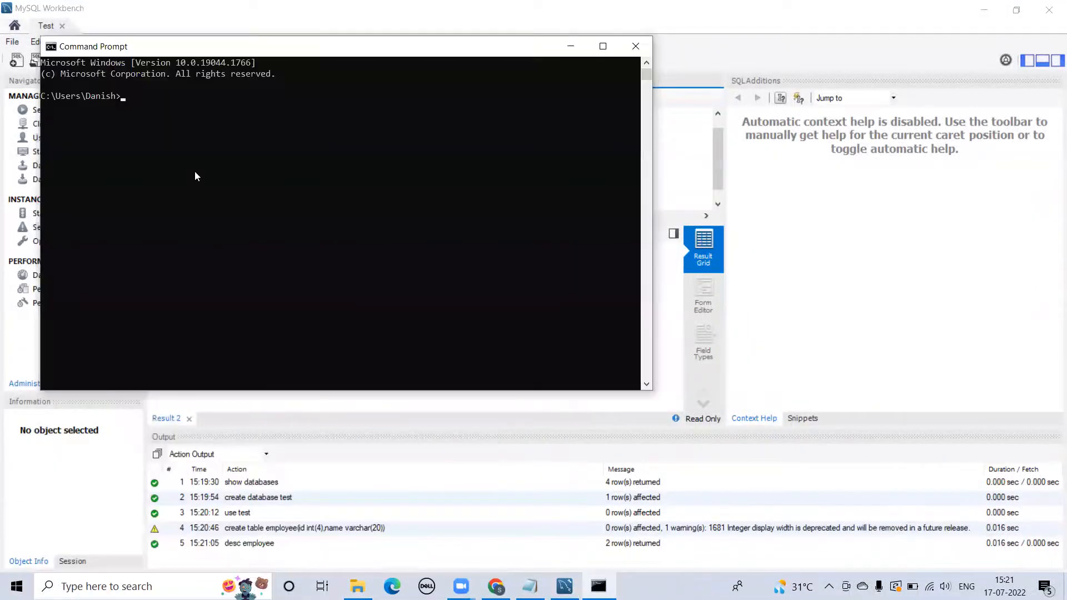
# - Log into MySQL as root with 'mysql -u root -p' and run 'show databases;' to confirm test
pyautogui.write('mysql -u root -p')
pyautogui.press('Return')
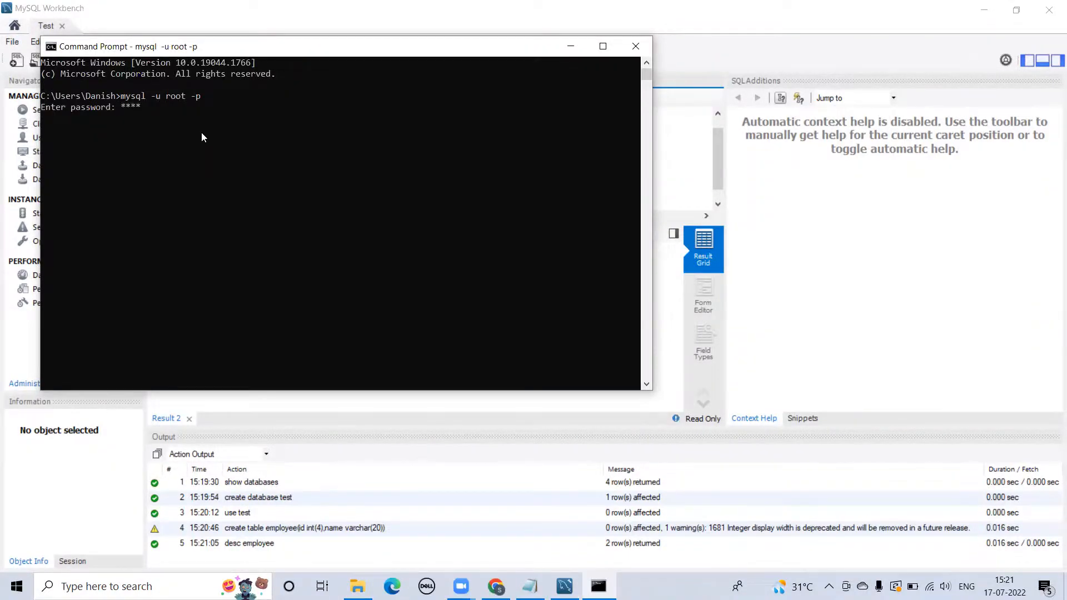
pyautogui.press('Return')
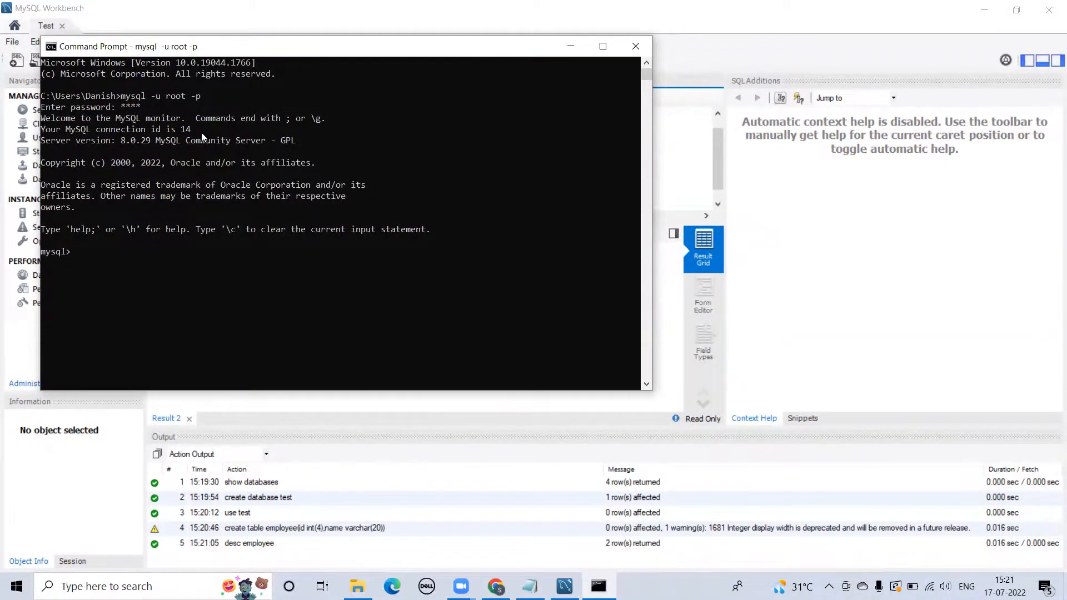
pyautogui.write('show databases;')
pyautogui.press('Return')
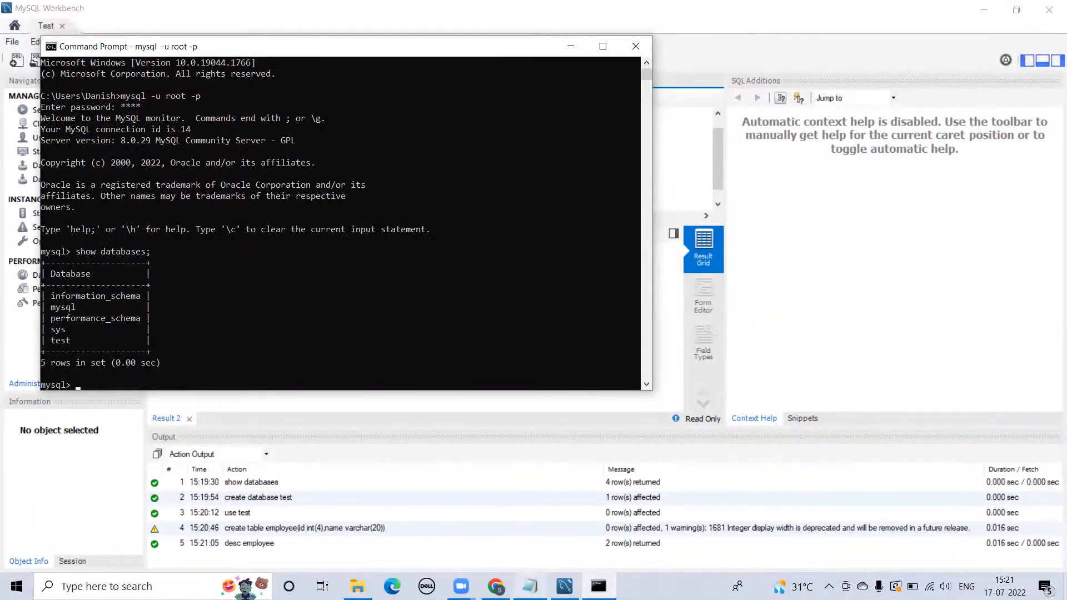
# - Start a new Notepad line reading 'mysql -u root'
pyautogui.hotkey('alt', 'Tab')
pyautogui.press('Return')
pyautogui.press('Return')
pyautogui.write('mysql ')
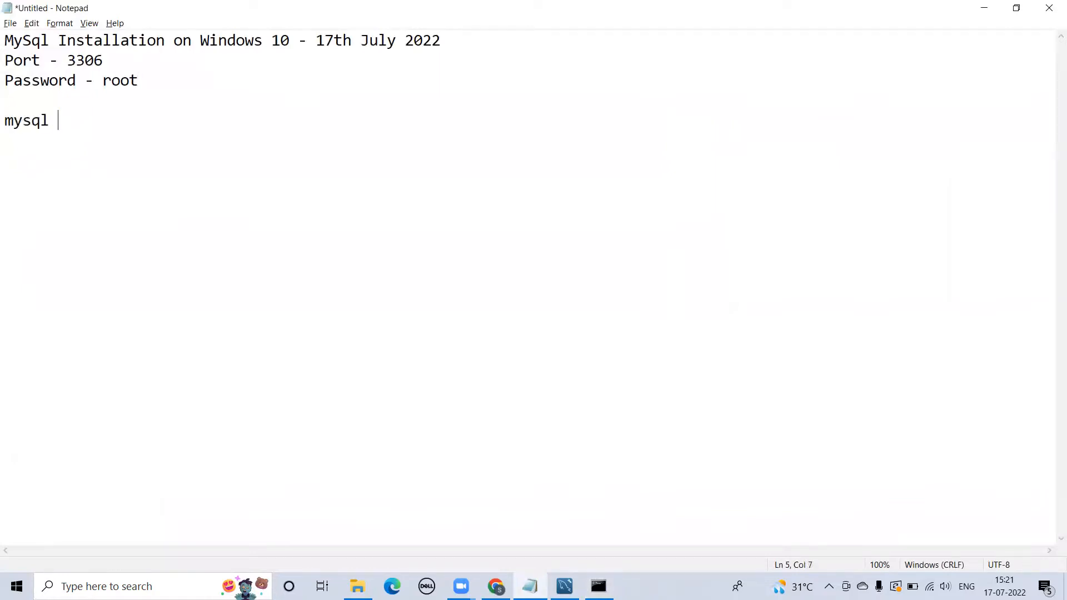
pyautogui.write('-u root')
# - Complete the Notepad line as 'mysql -u root -p', glancing at Command Prompt and Workbench
pyautogui.write('-p')
pyautogui.hotkey('alt', 'Tab')
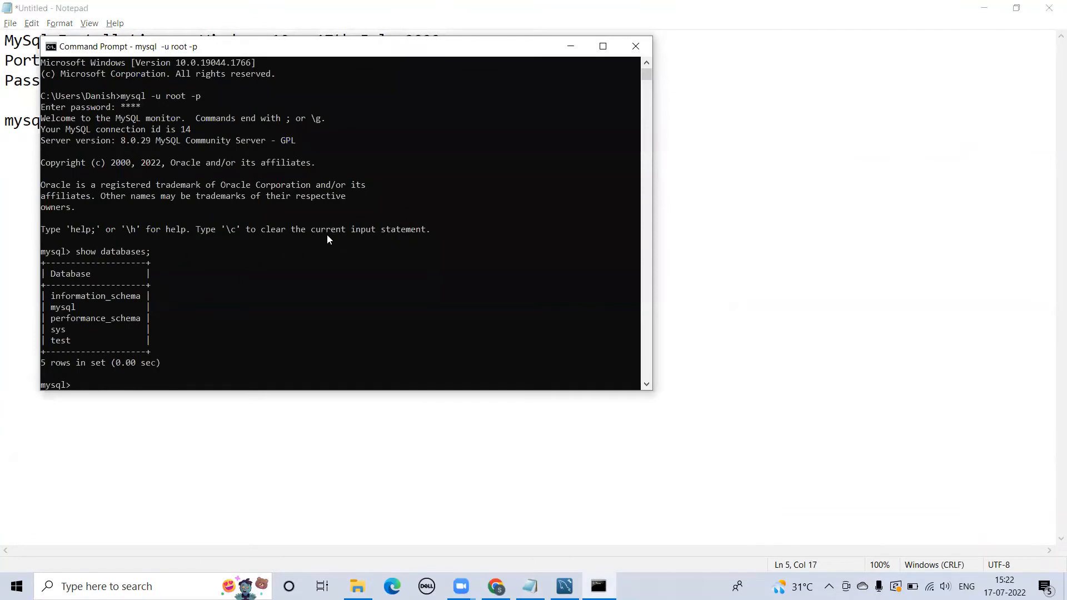
pyautogui.hotkey('alt', 'Tab')
pyautogui.hotkey('alt', 'Tab')
pyautogui.hotkey('alt', 'Tab')
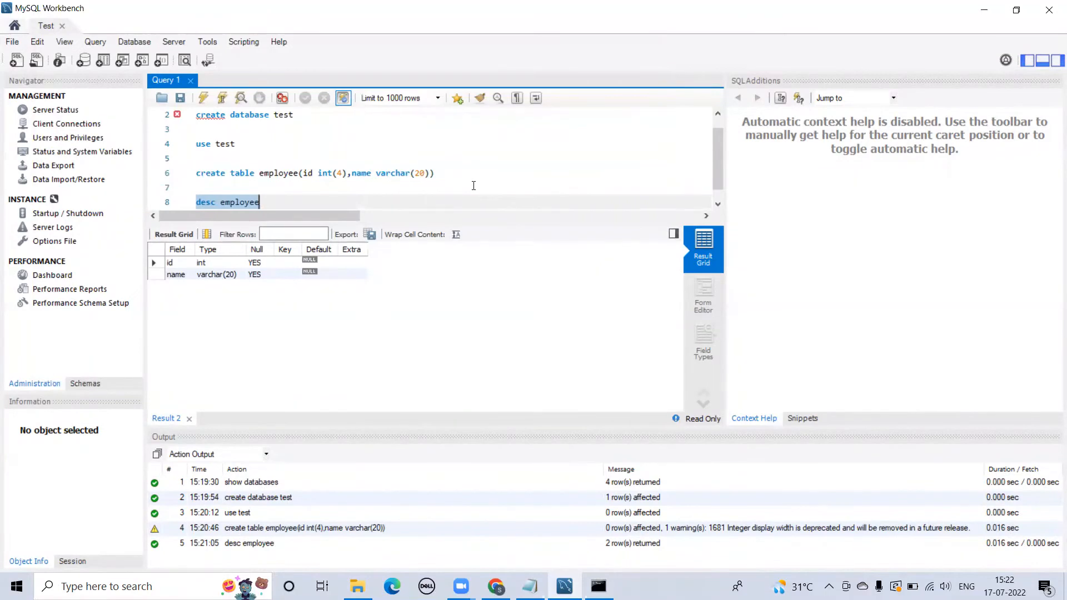
pyautogui.hotkey('alt', 'Tab')
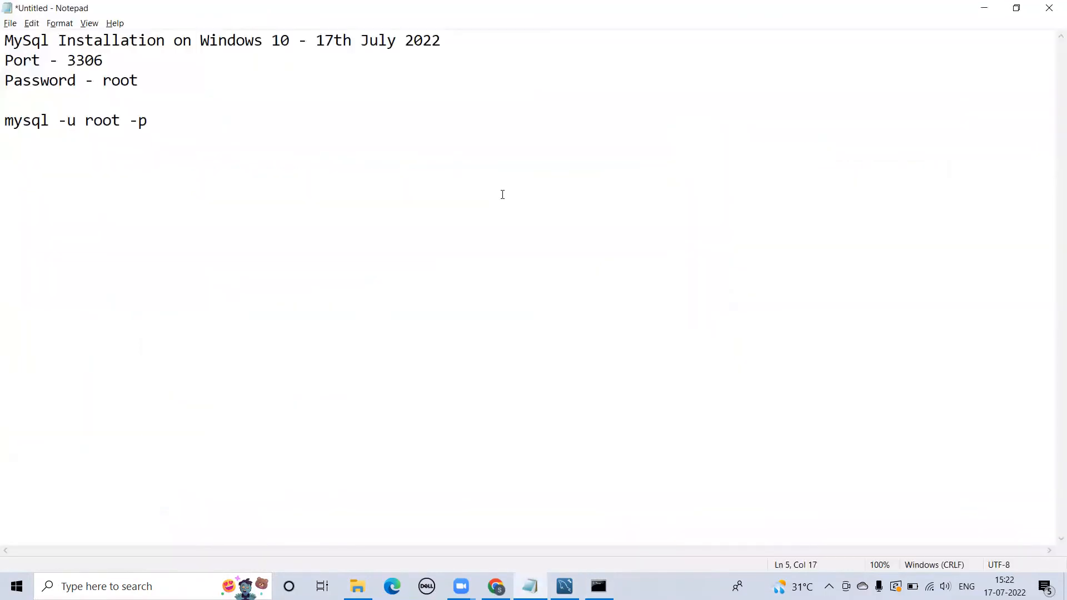